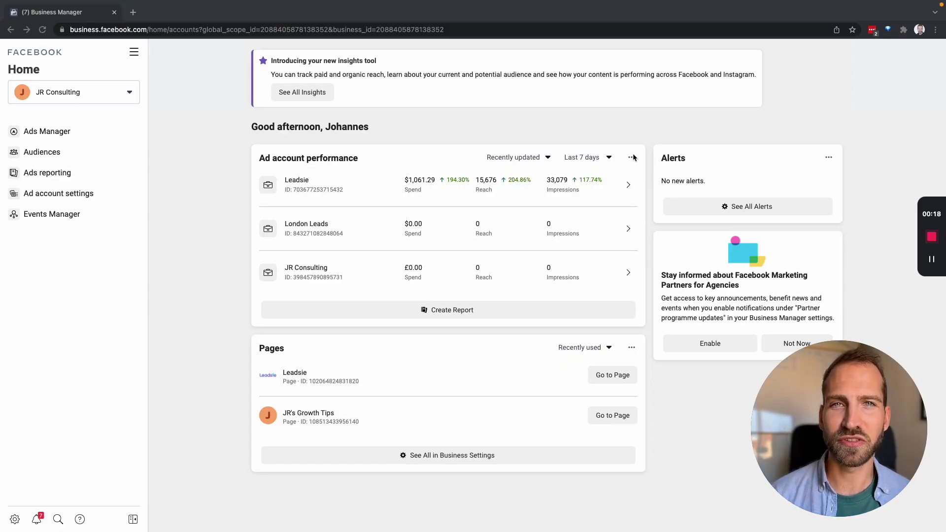
- Go to the Business Manager site and open Events Manager
left_click(313, 30)
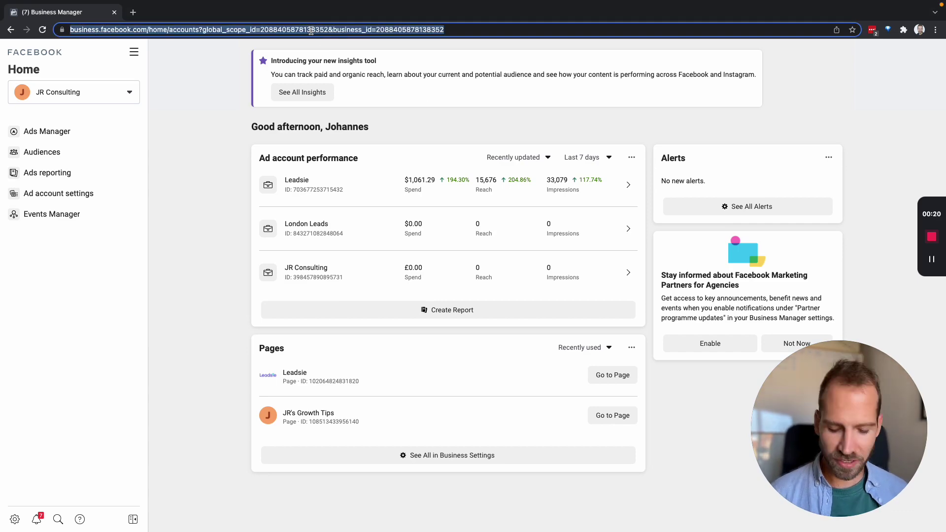
type("business.")
key("Return")
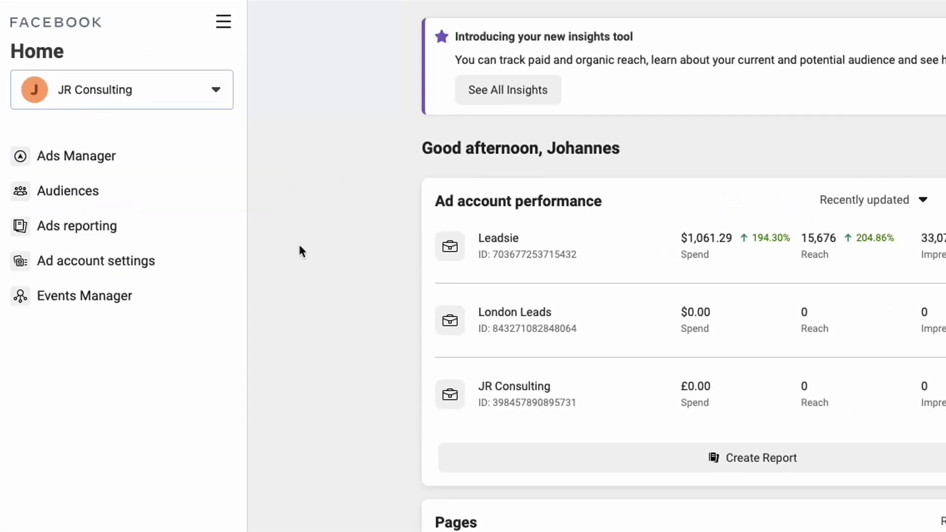
left_click(125, 295)
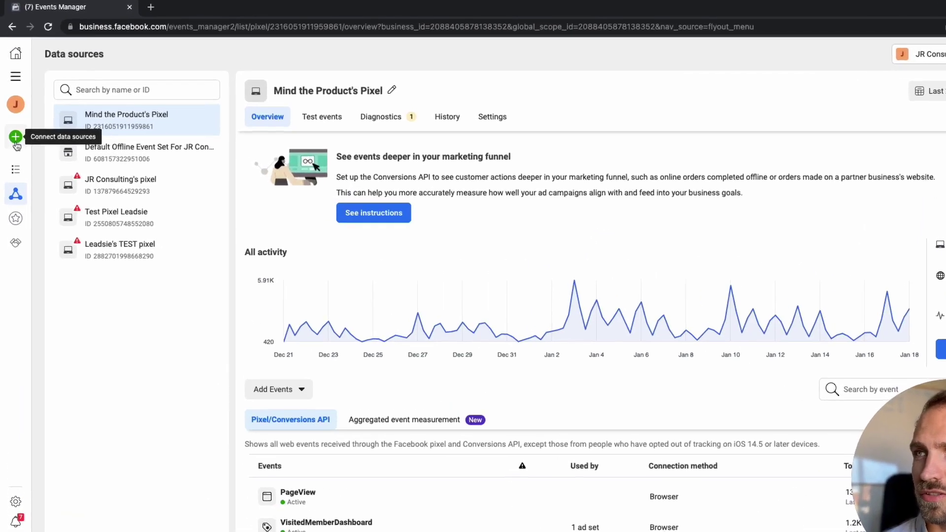
- Start connecting a Web data source using the Facebook pixel method
mouse_move(83, 128)
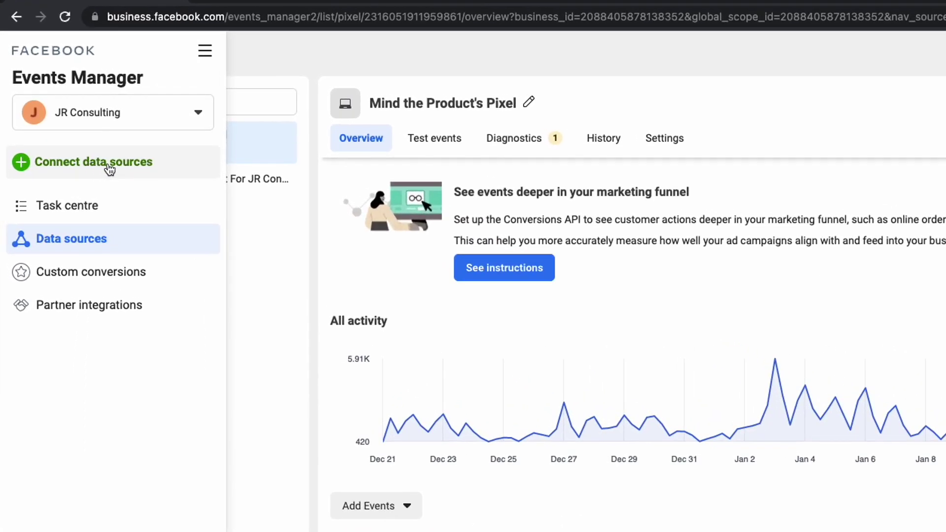
left_click(108, 166)
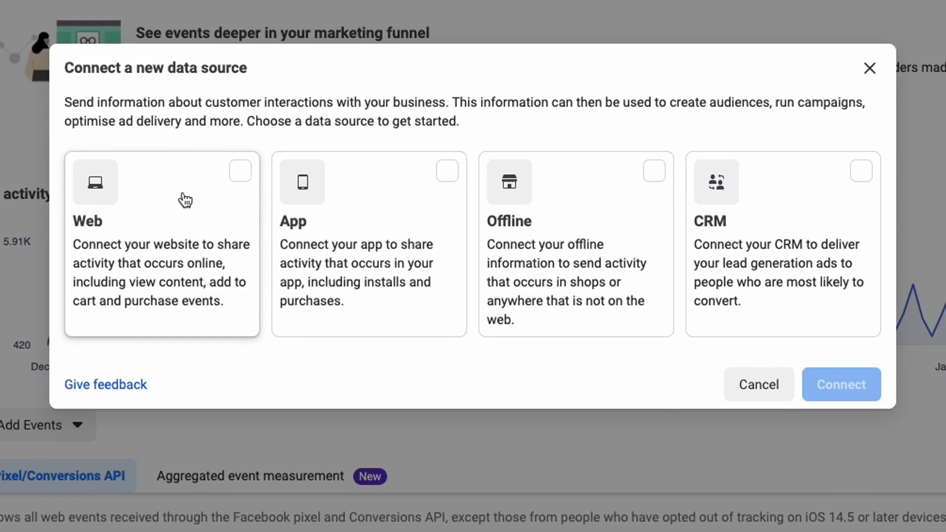
left_click(184, 199)
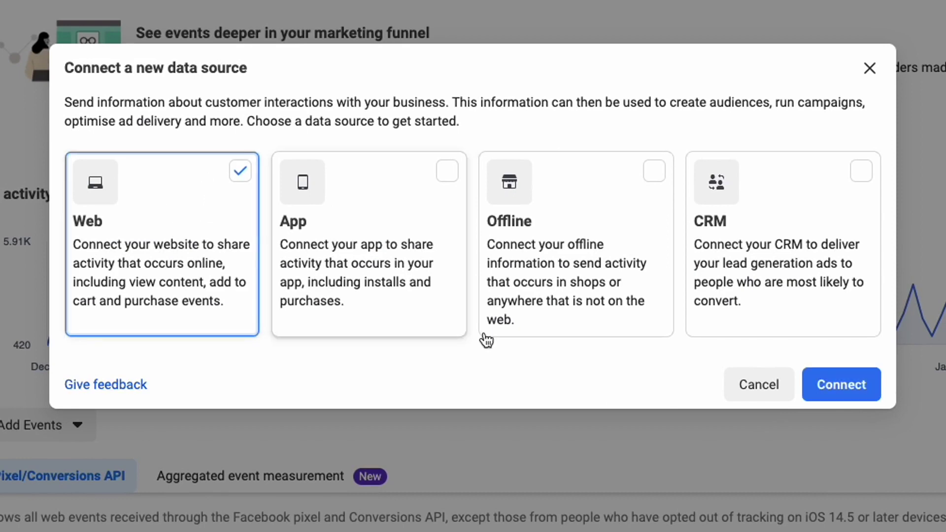
left_click(808, 385)
left_click(668, 218)
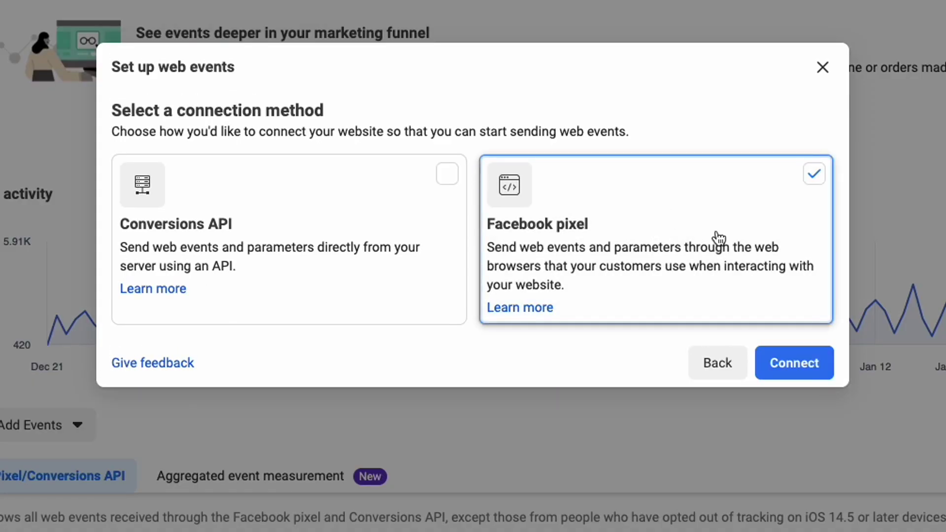
left_click(794, 365)
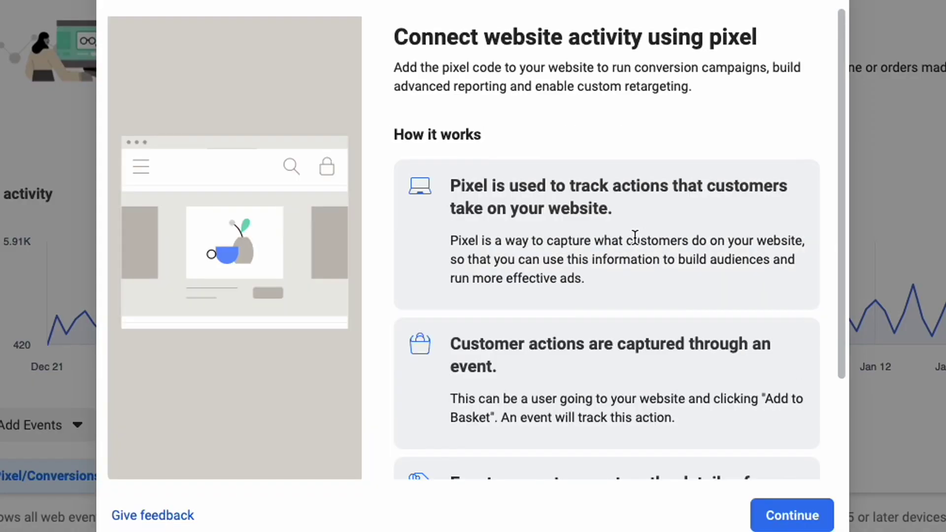
scroll(635, 238, "down", 3)
left_click(791, 512)
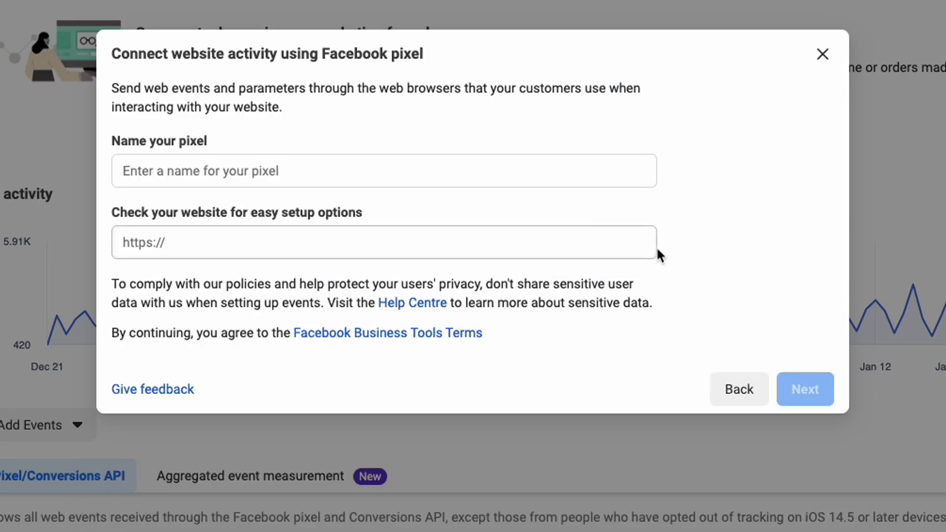
left_click(355, 163)
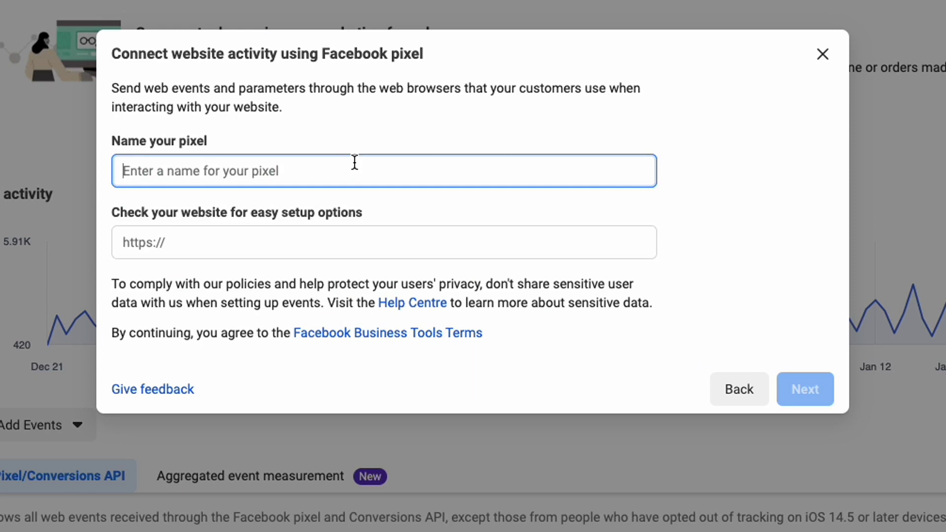
type("Grow")
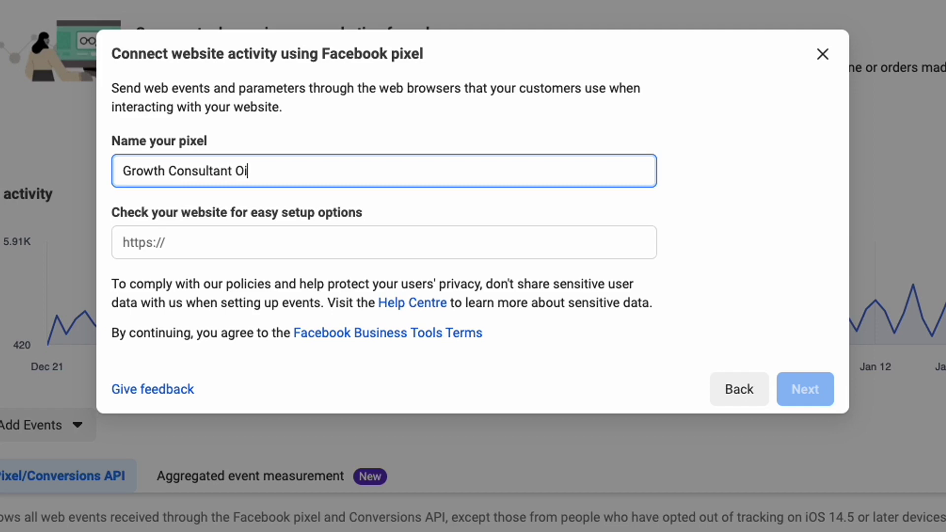
type("th Consultant Pixel")
key("Tab")
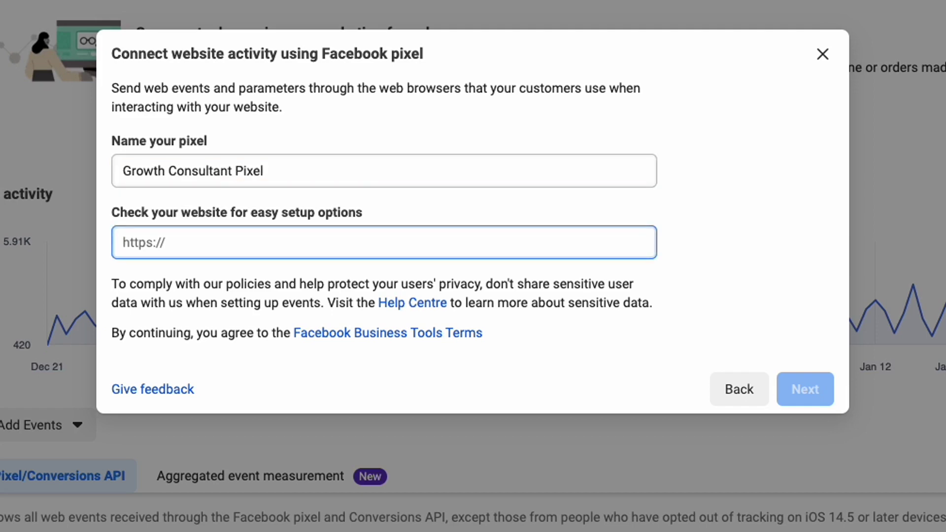
type("https://")
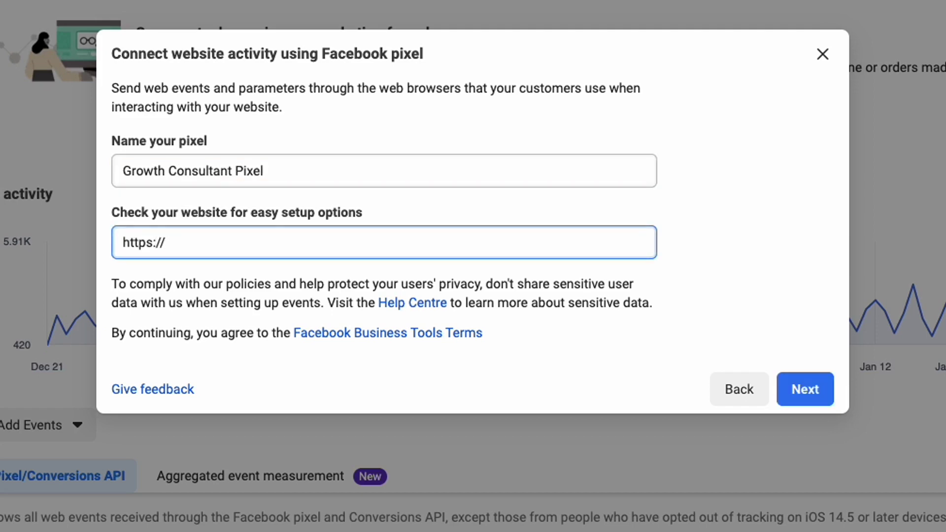
type("growth-consult")
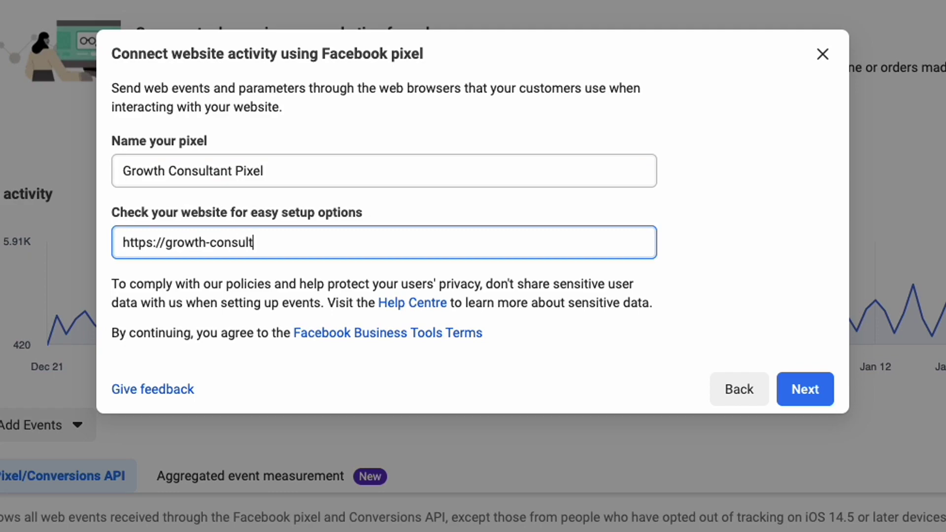
type("ant.com")
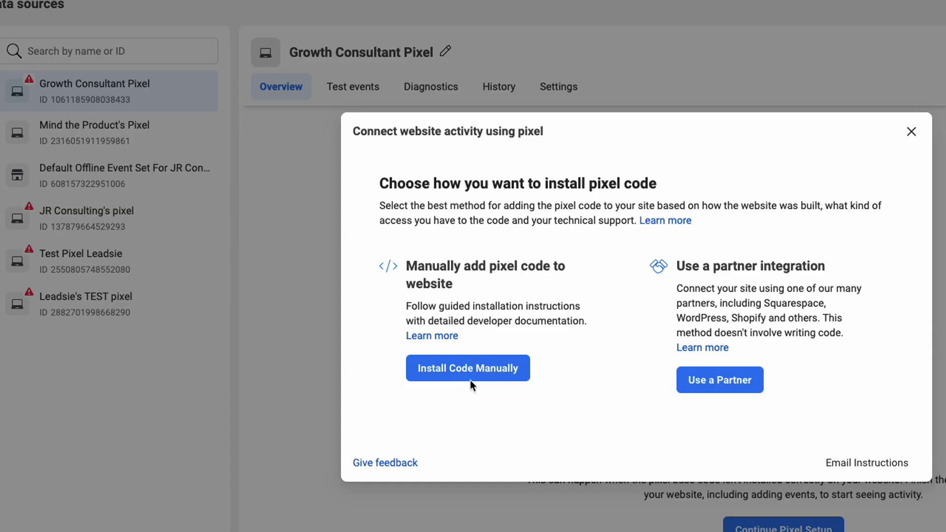
- Choose manual code installation and copy the pixel base code
left_click(347, 303)
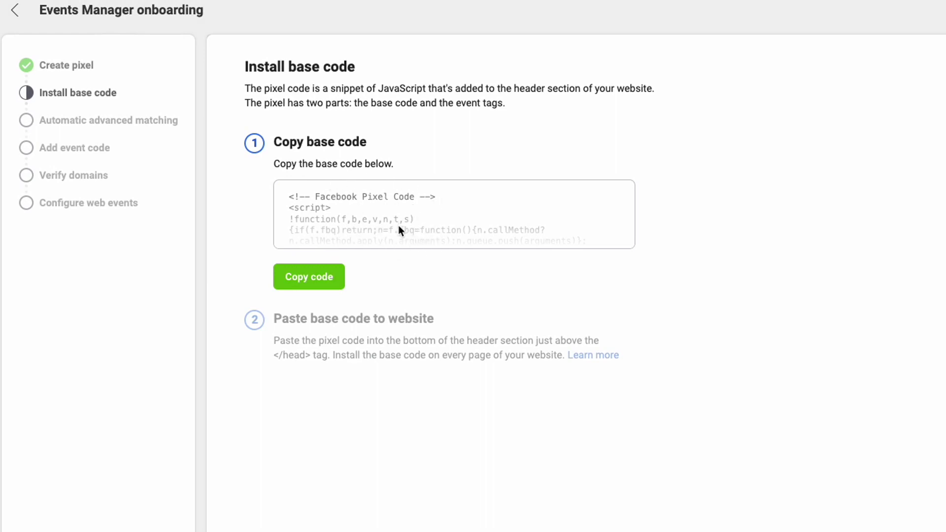
left_click(302, 279)
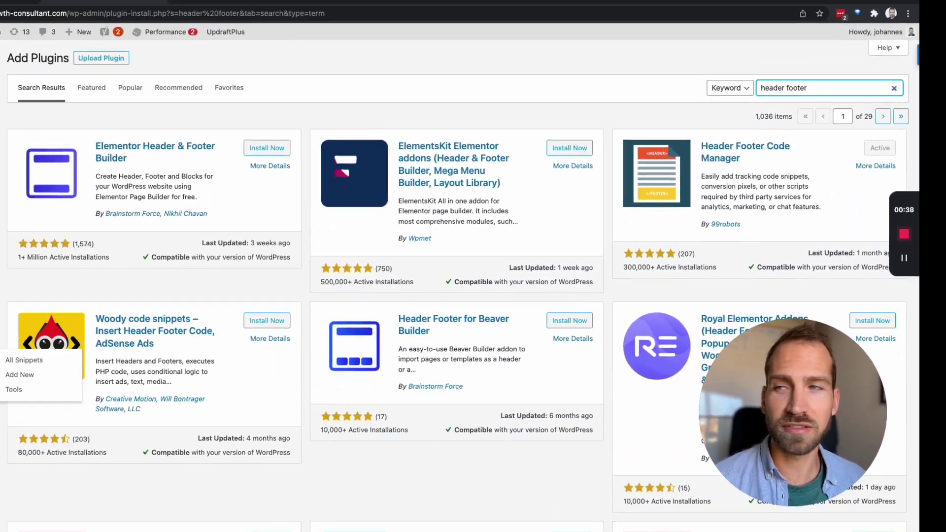
- Save a Header Footer Code Manager snippet 'Facebook Snippet' containing the pasted pixel base code
mouse_move(49, 350)
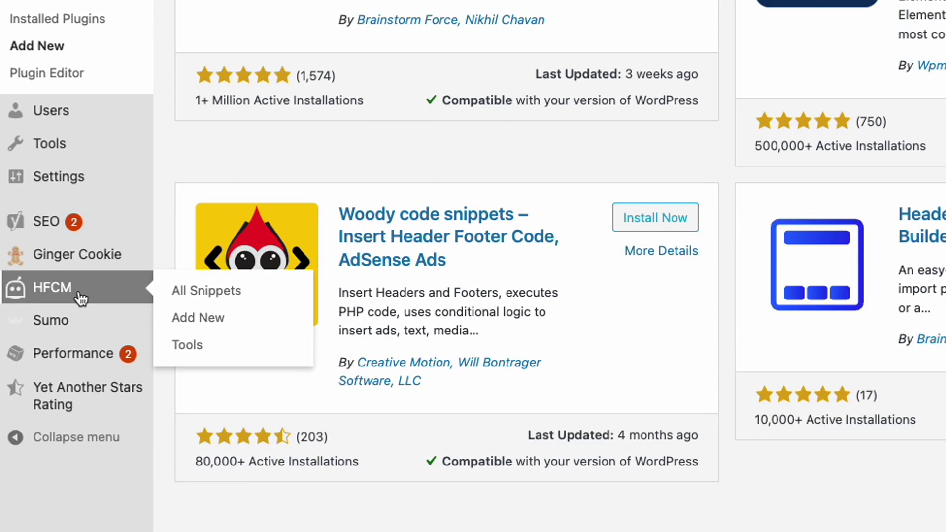
left_click(80, 296)
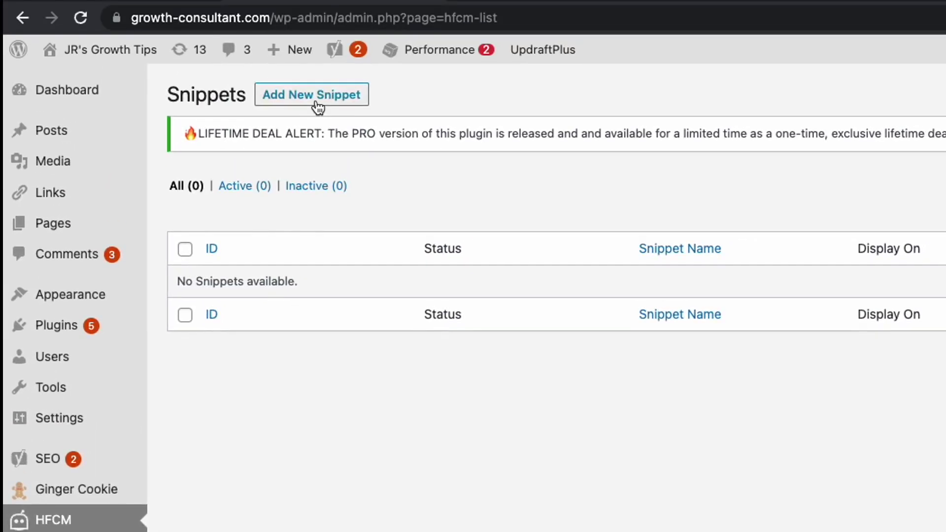
left_click(311, 95)
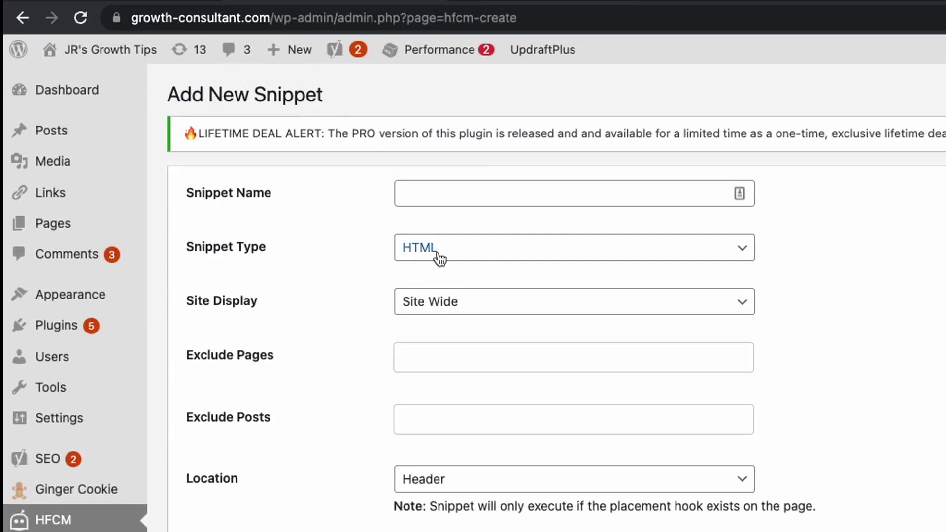
left_click(478, 196)
type("Facebook Snippet")
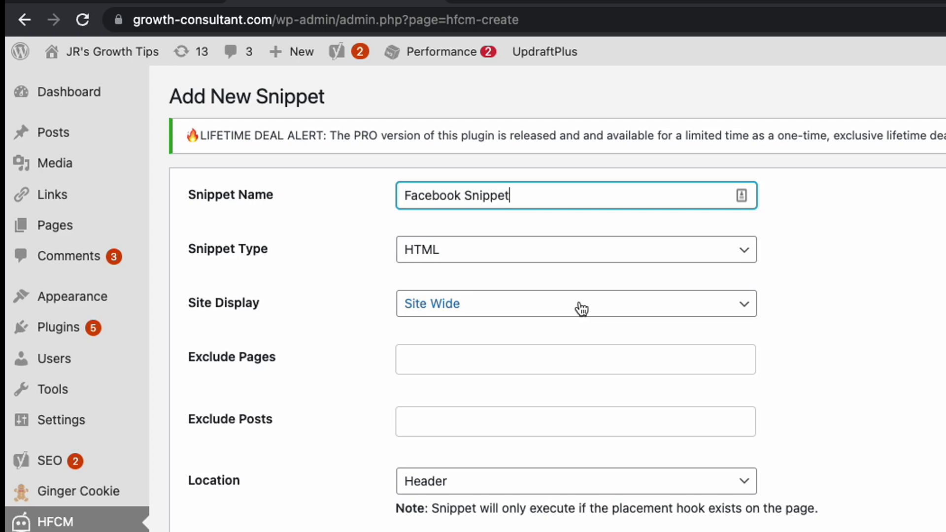
left_click(606, 531)
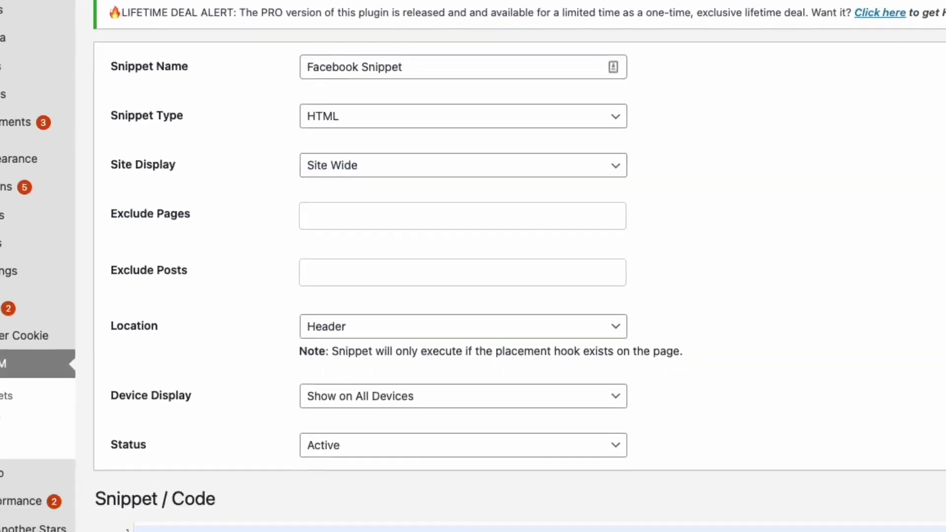
key("ctrl+v")
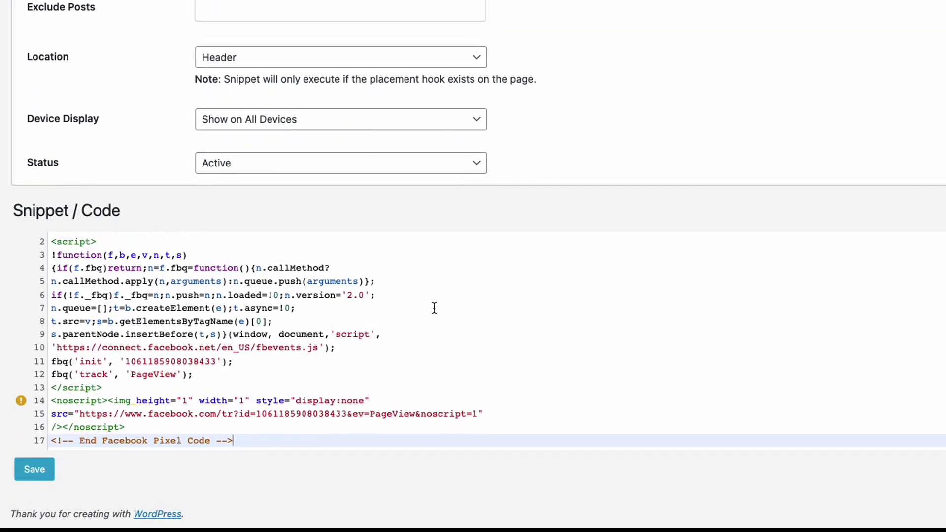
left_click(38, 471)
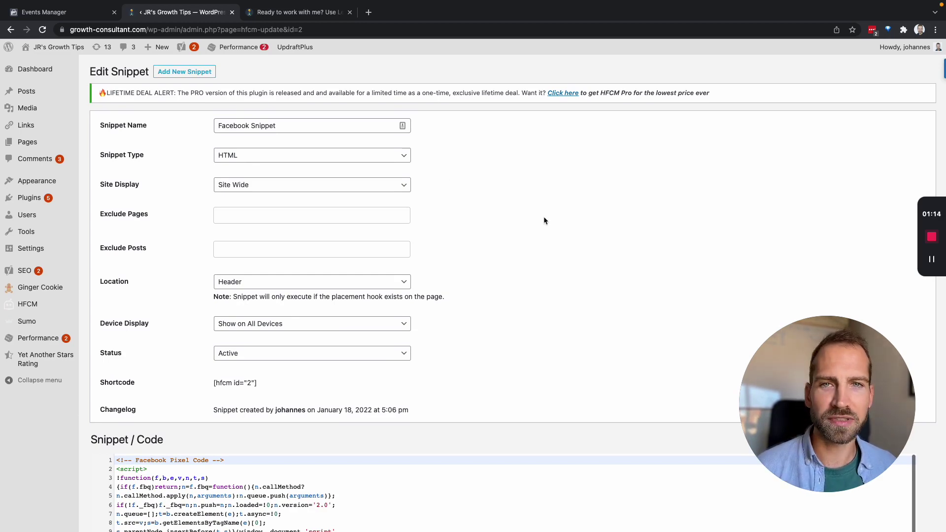
- Reload the blog, confirm Growth Consultant Pixel fires PageView in Pixel Helper, and copy its Pixel ID
key("ctrl+Right")
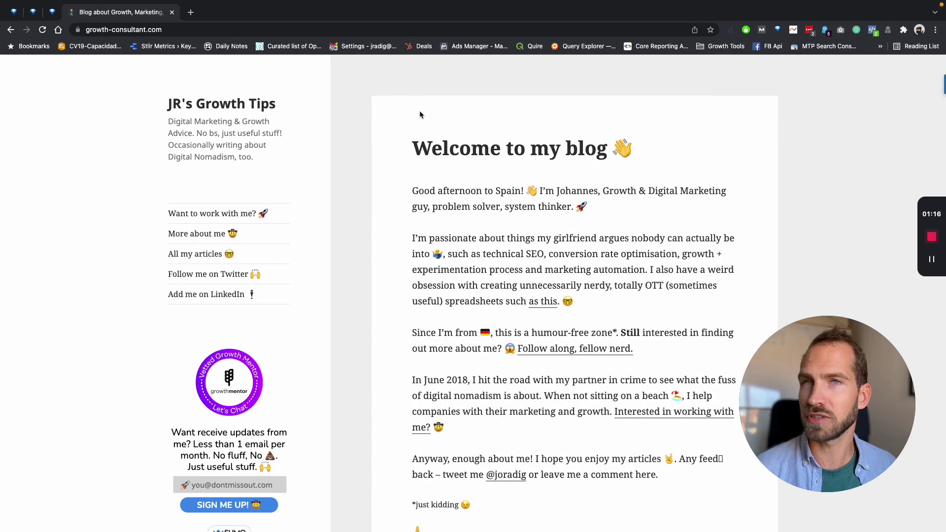
key("super+r")
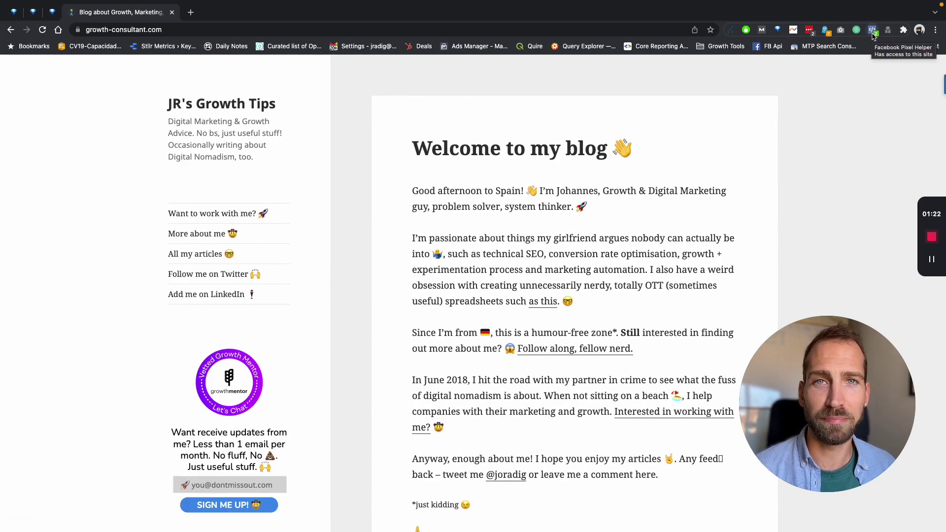
left_click(872, 31)
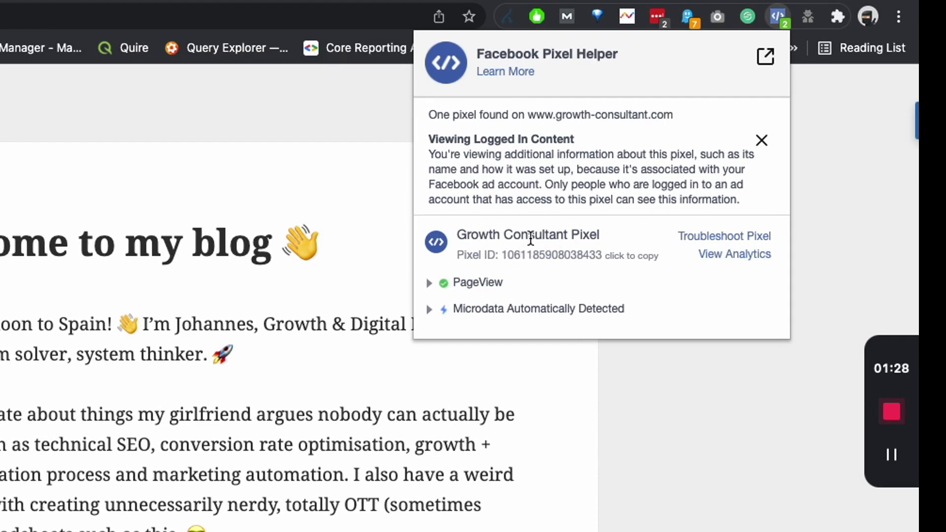
left_click(555, 260)
key("ctrl+Left")
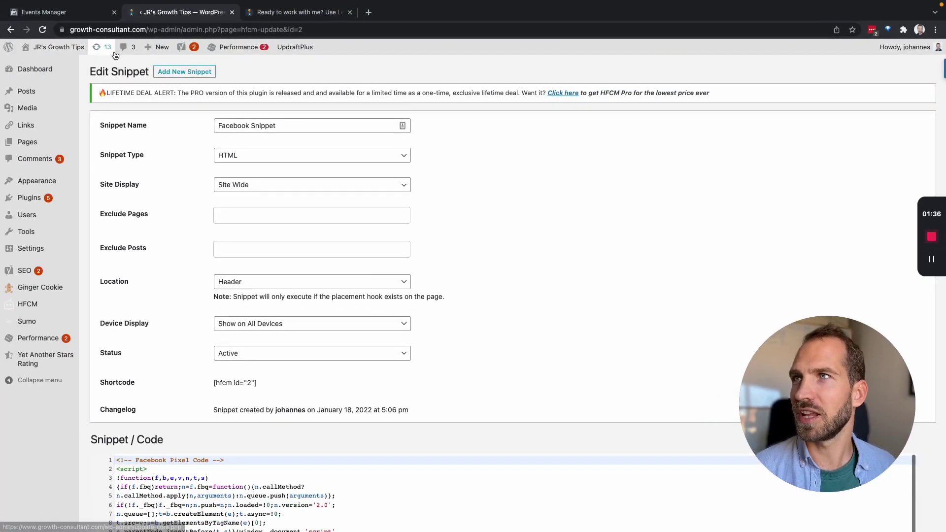
- Finish the base code step in Events Manager and enable automatic advanced matching
key("ctrl+shift+Tab")
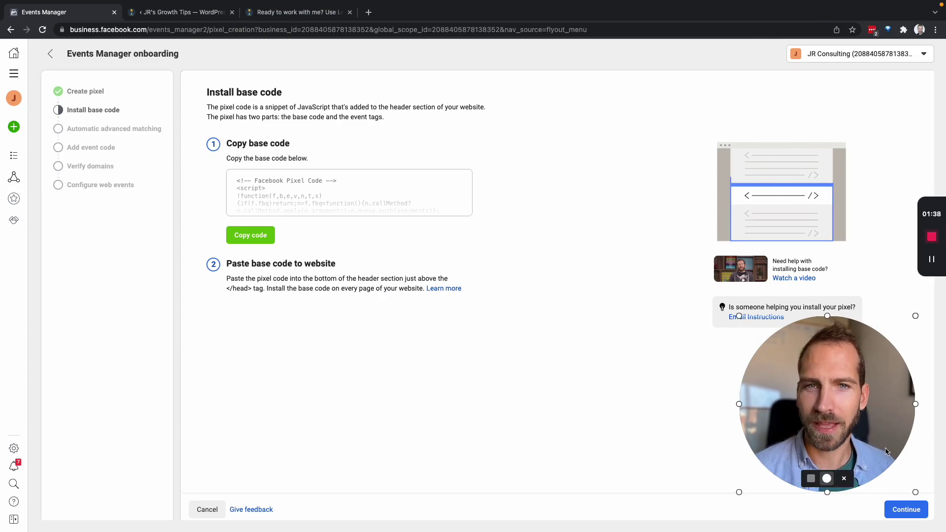
left_click(906, 510)
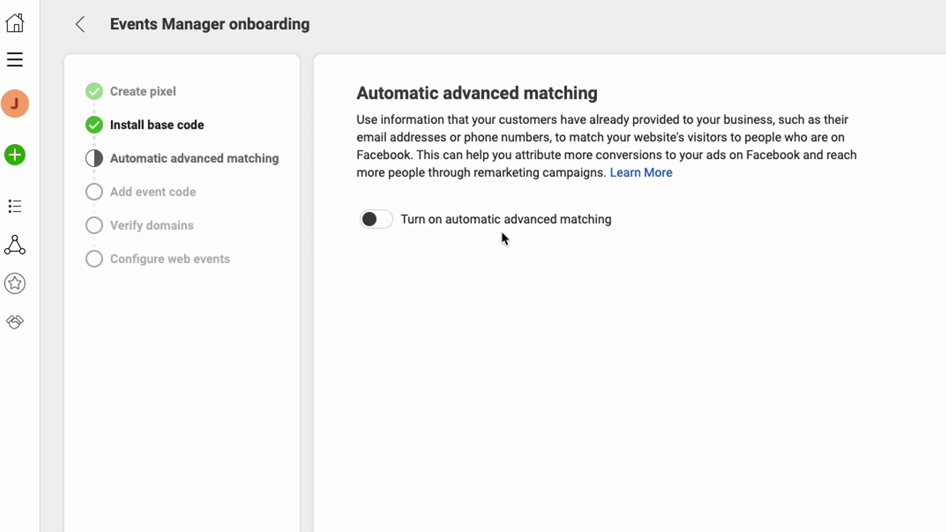
left_click(389, 219)
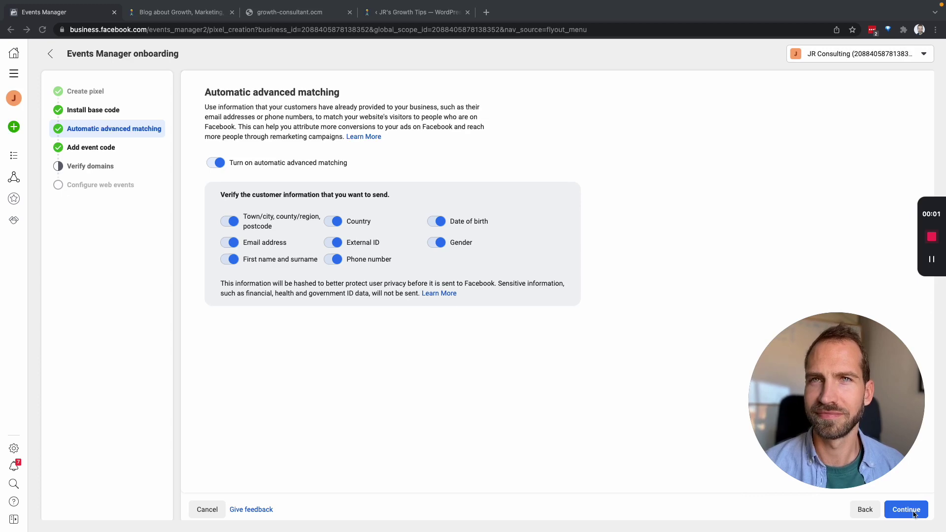
left_click(906, 510)
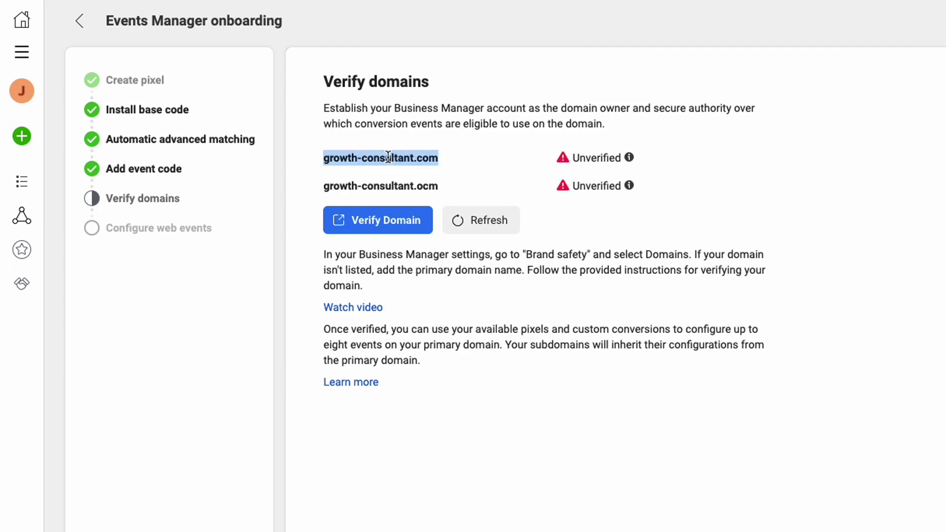
- Select the domain name text on the Verify domains step
left_click(660, 165)
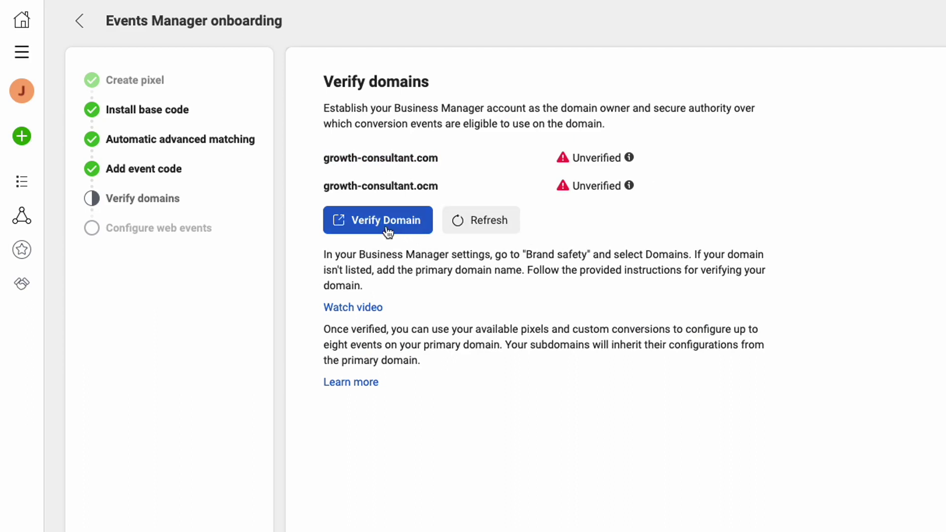
- Add growth-consultant.com as a business domain and copy its verification meta-tag
left_click(386, 232)
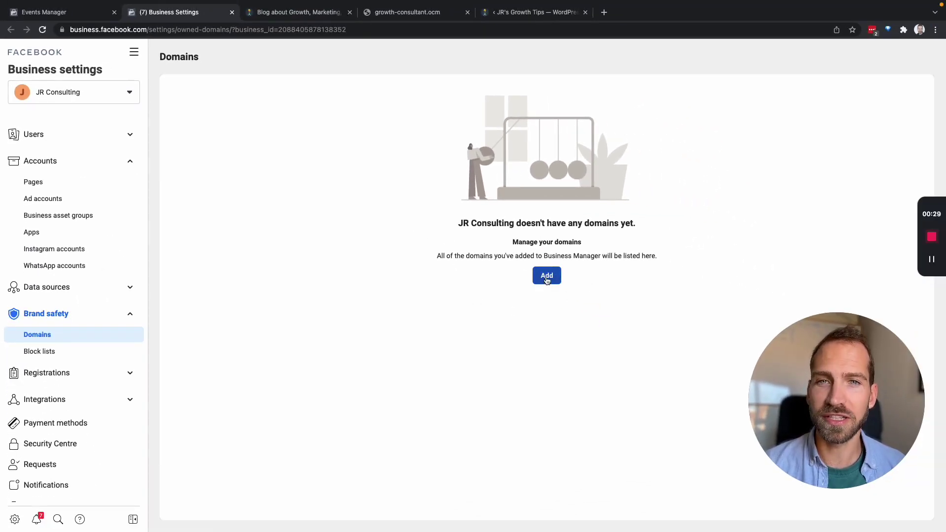
left_click(548, 276)
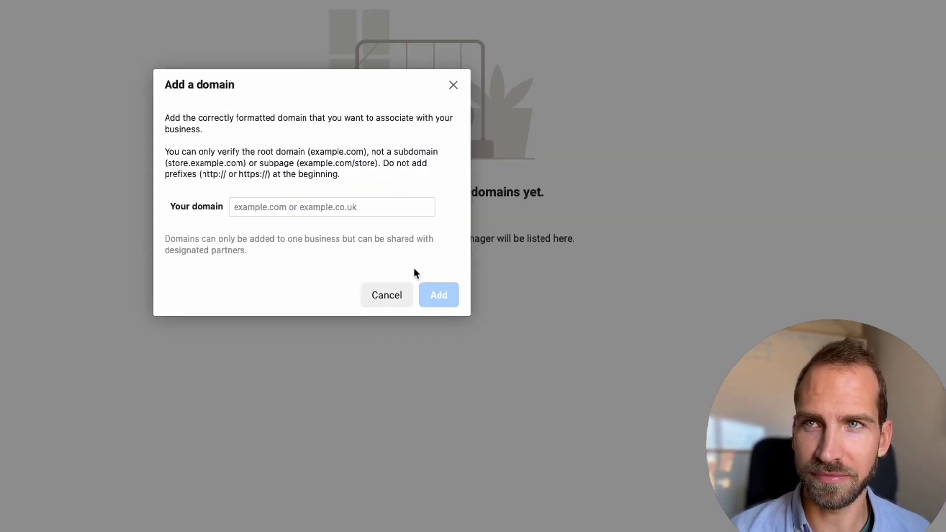
left_click(272, 207)
type("growth-consultant.com")
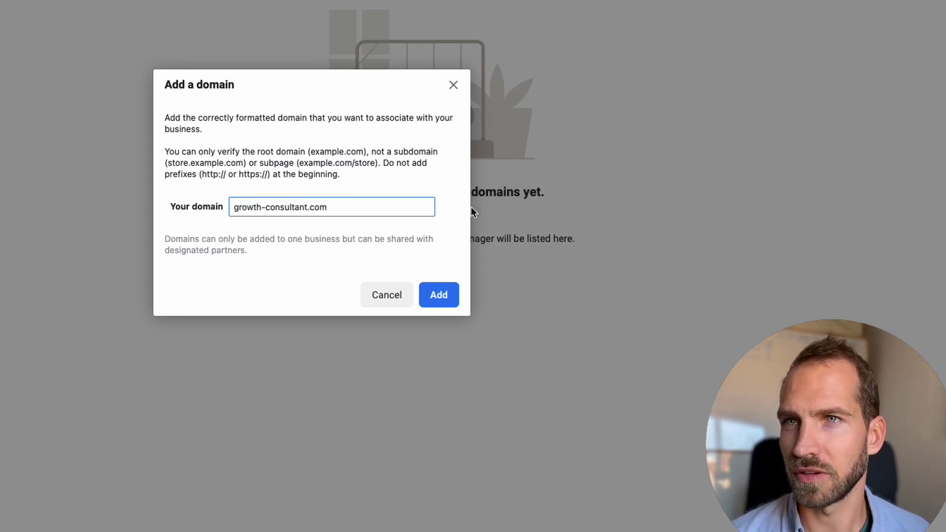
left_click(441, 293)
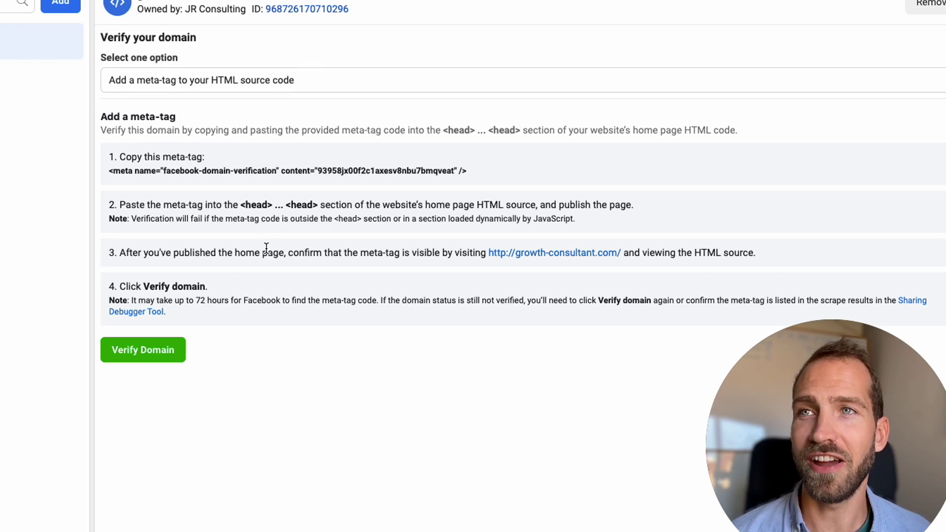
left_click(199, 171)
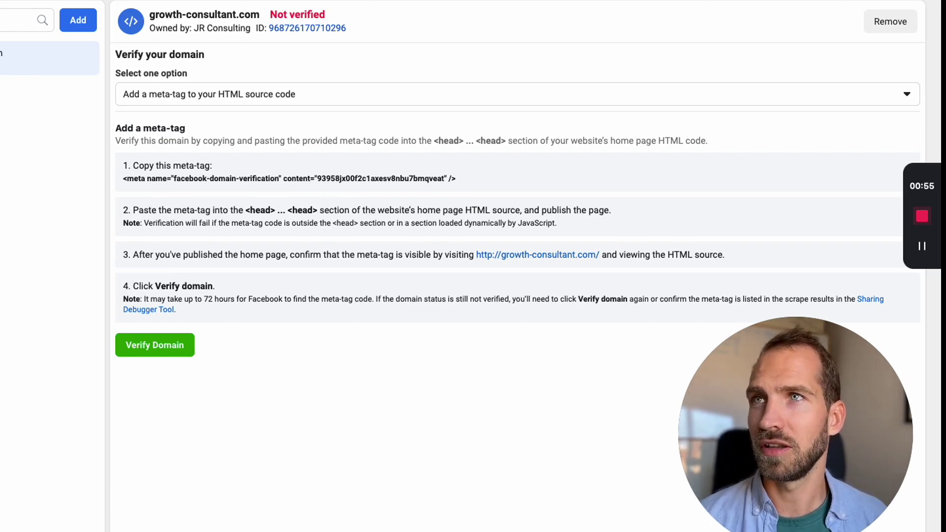
- Create a site-wide header snippet 'Facebook Verification' holding the pasted domain-verification meta tag
key("ctrl+Tab")
key("ctrl+Tab")
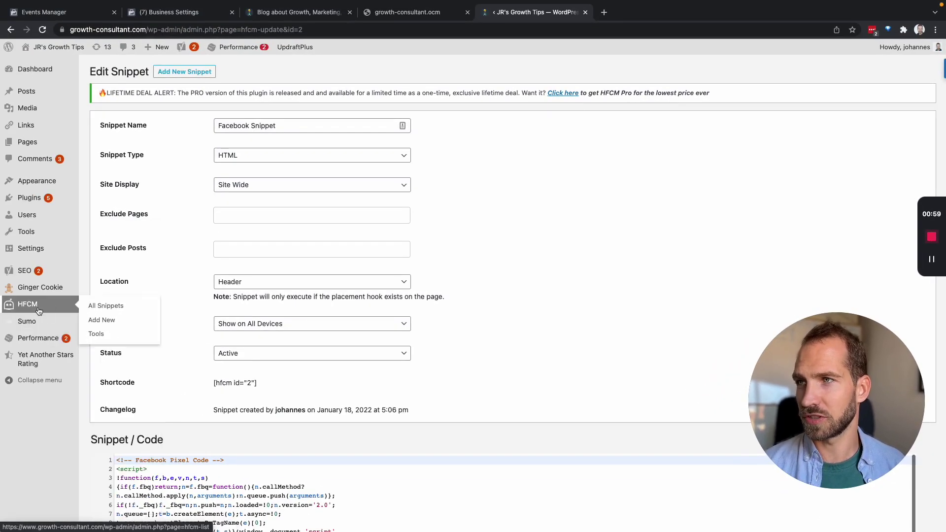
left_click(27, 304)
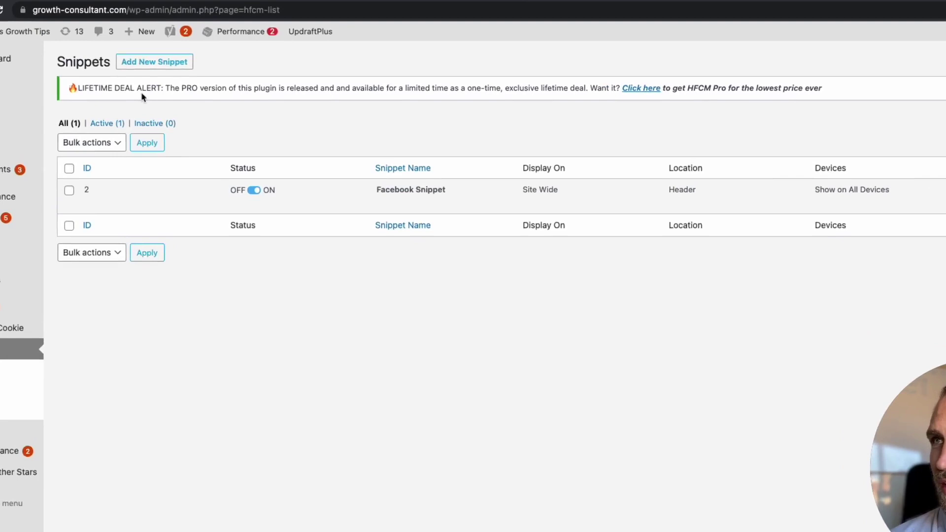
left_click(172, 72)
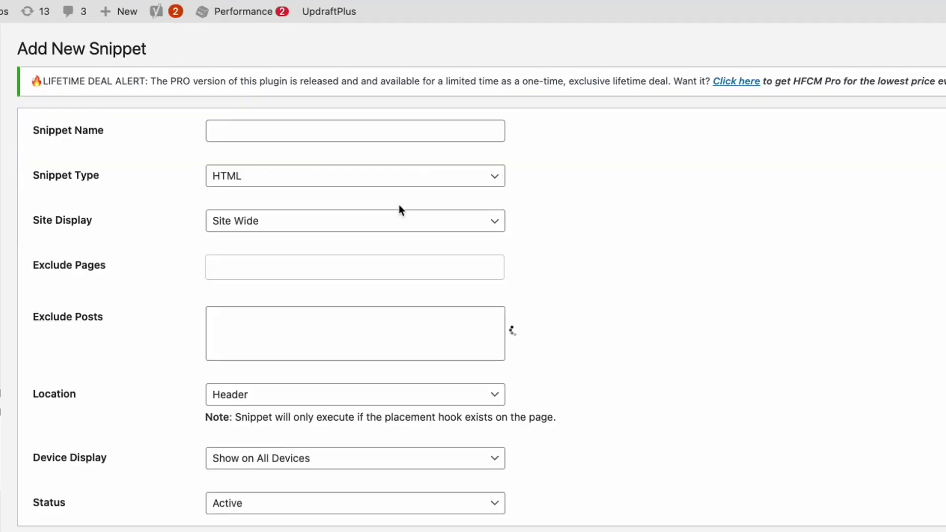
left_click(308, 132)
type("Faceboo")
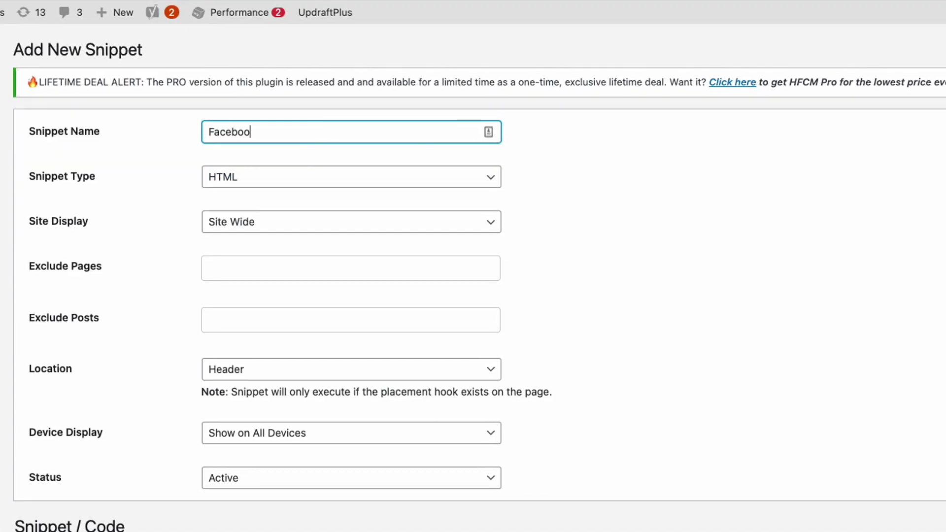
type("k Verification")
left_click(330, 222)
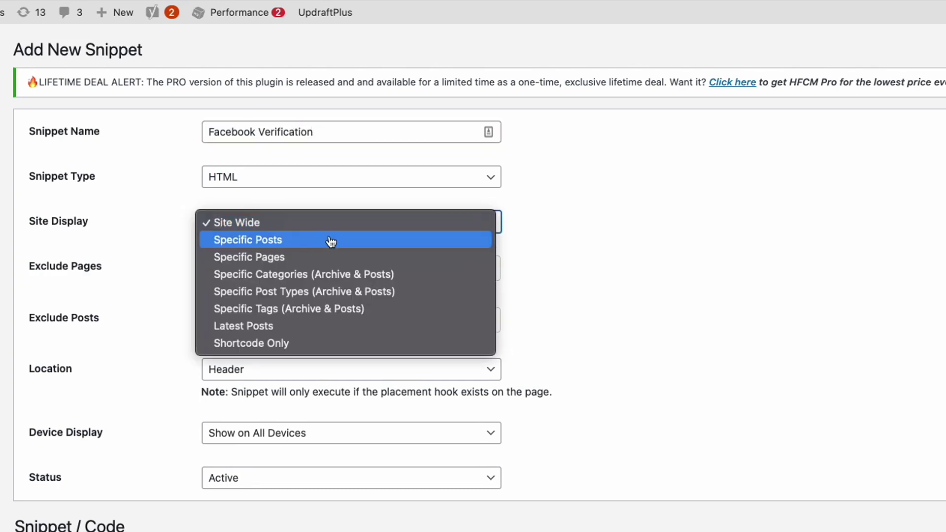
left_click(577, 252)
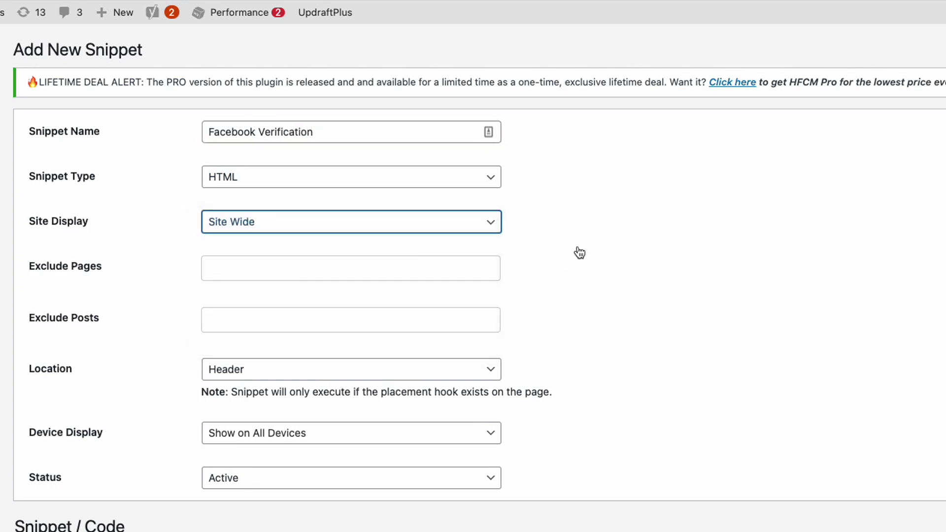
left_click(293, 275)
left_click(717, 274)
scroll(634, 281, "down", 2)
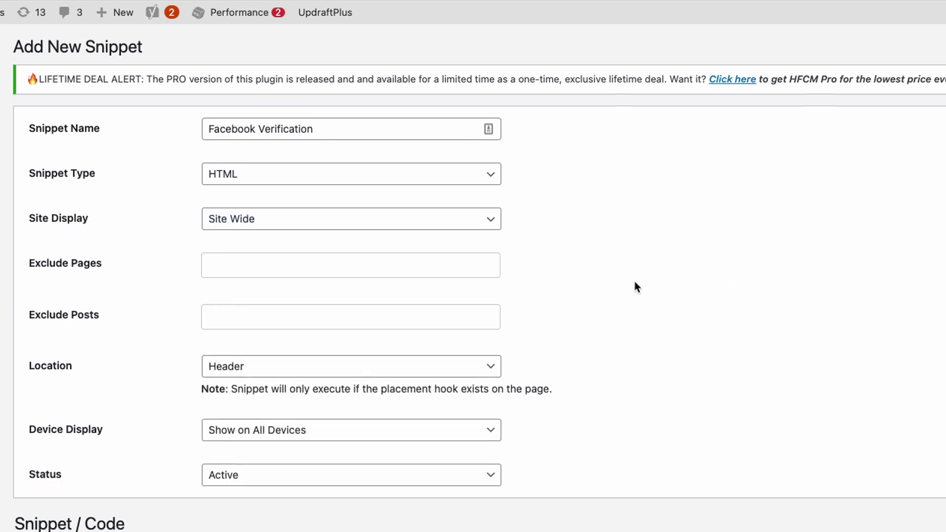
key("ctrl+v")
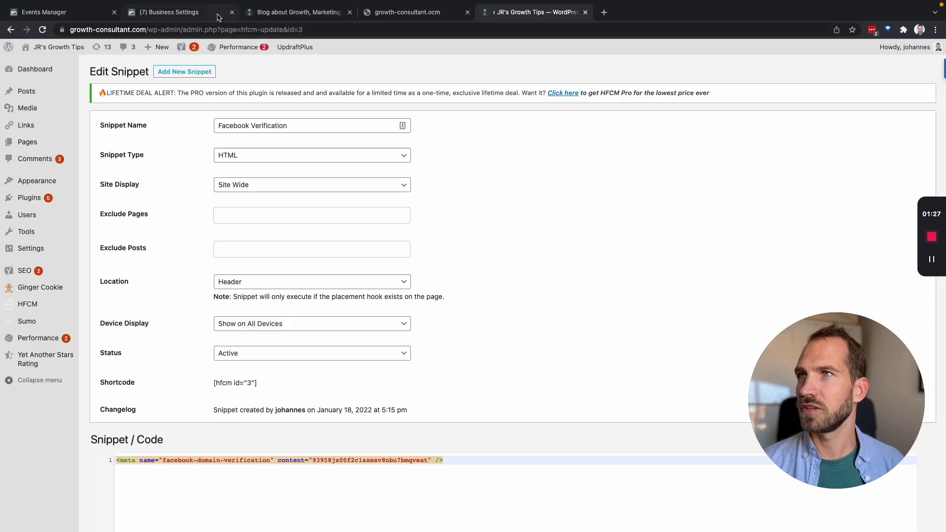
- Run verification for growth-consultant.com in Business Settings and dismiss the success dialog
left_click(197, 12)
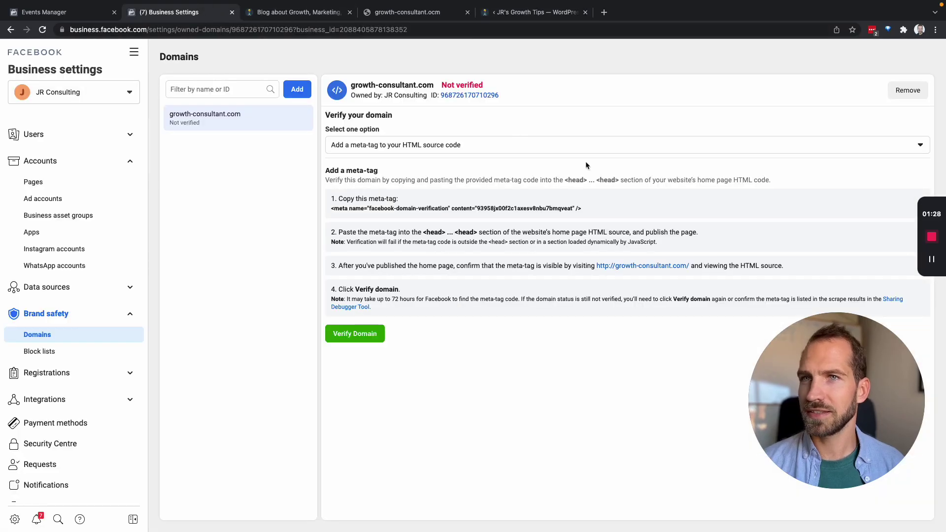
left_click(351, 330)
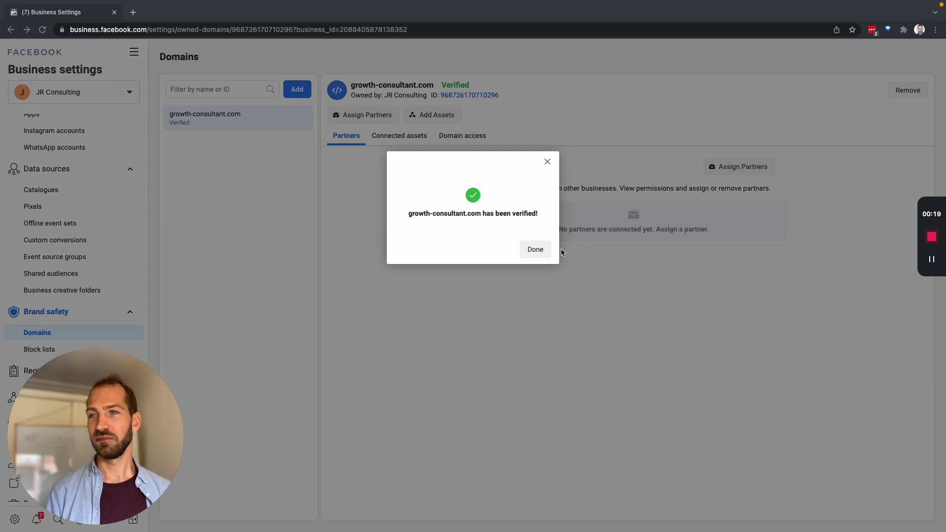
left_click(535, 249)
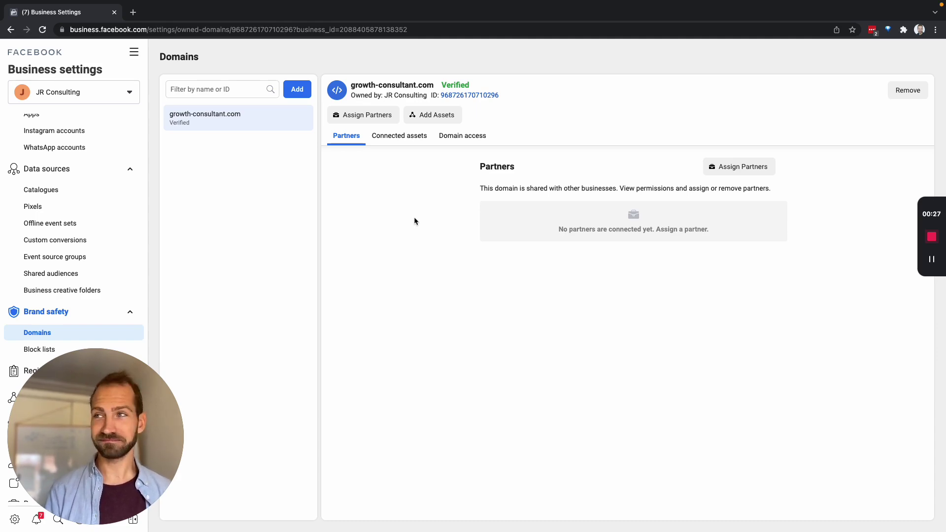
- Go to Events Manager and confirm Growth Consultant Pixel's Test events list processed Browser PageView events
left_click(133, 52)
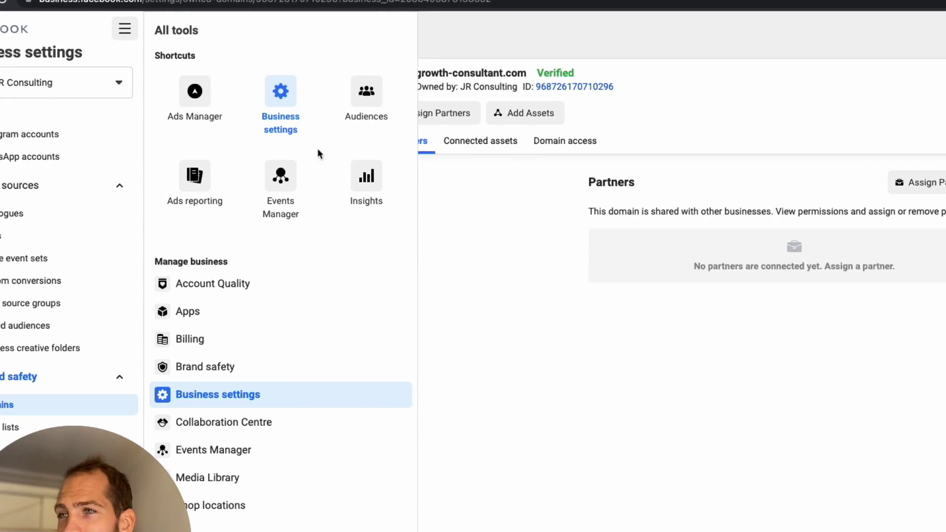
scroll(238, 384, "down", 2)
left_click(232, 431)
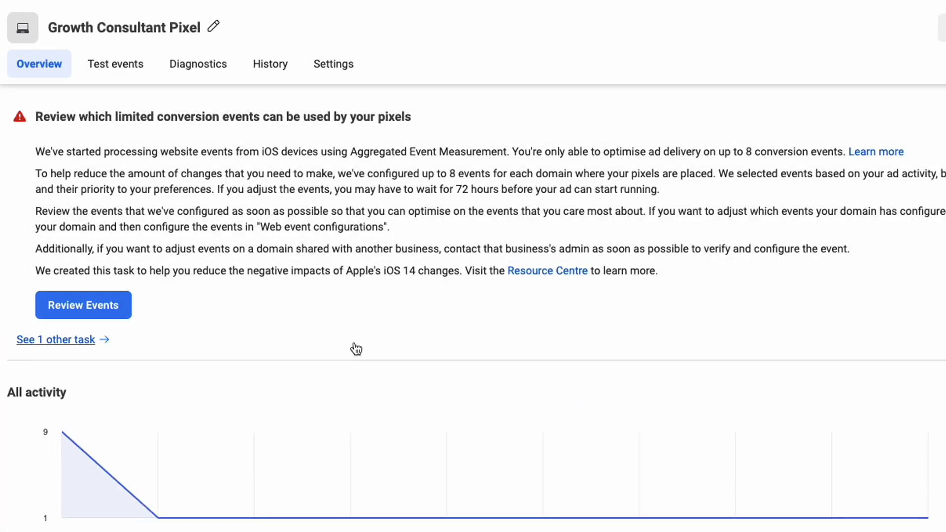
scroll(351, 347, "down", 1)
scroll(356, 348, "up", 1)
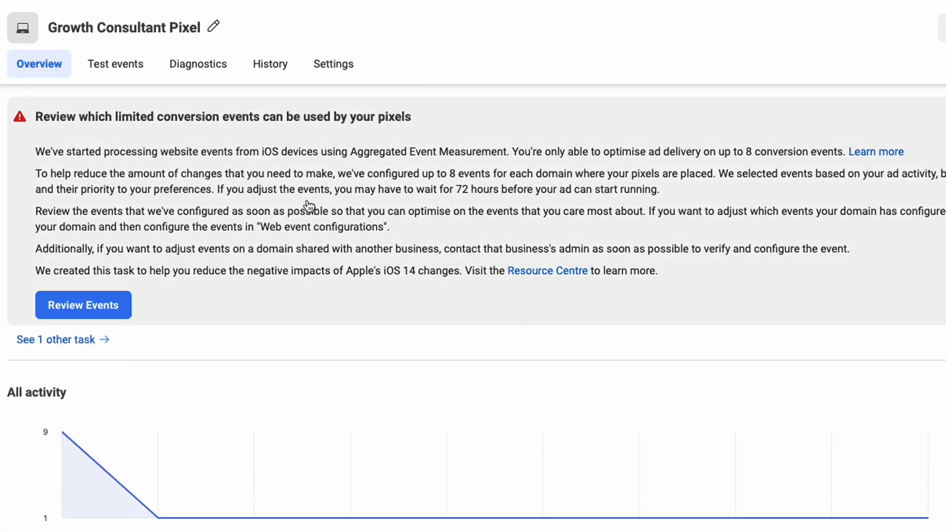
scroll(345, 348, "down", 3)
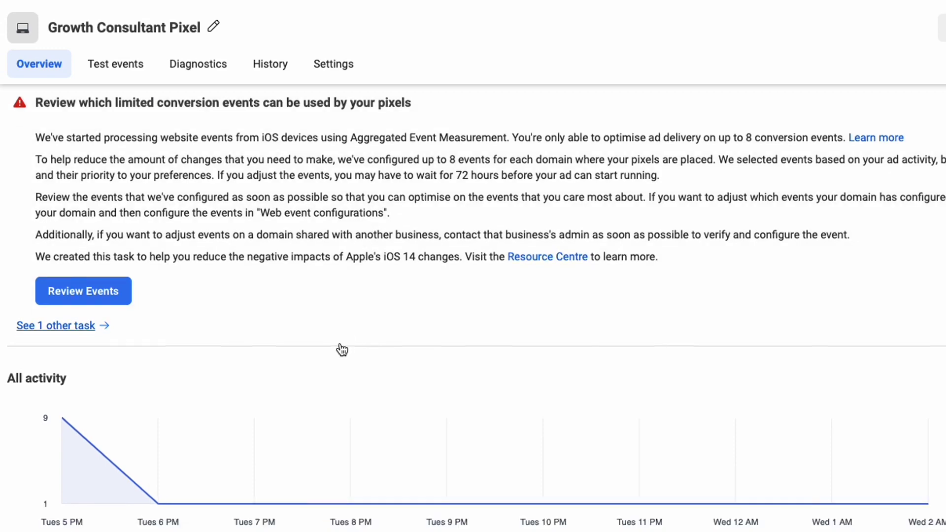
scroll(250, 256, "up", 1)
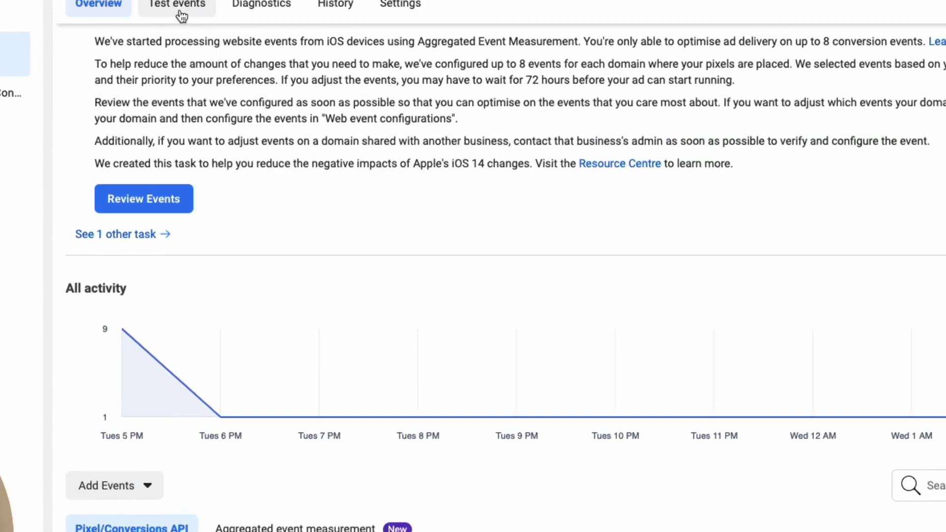
left_click(178, 14)
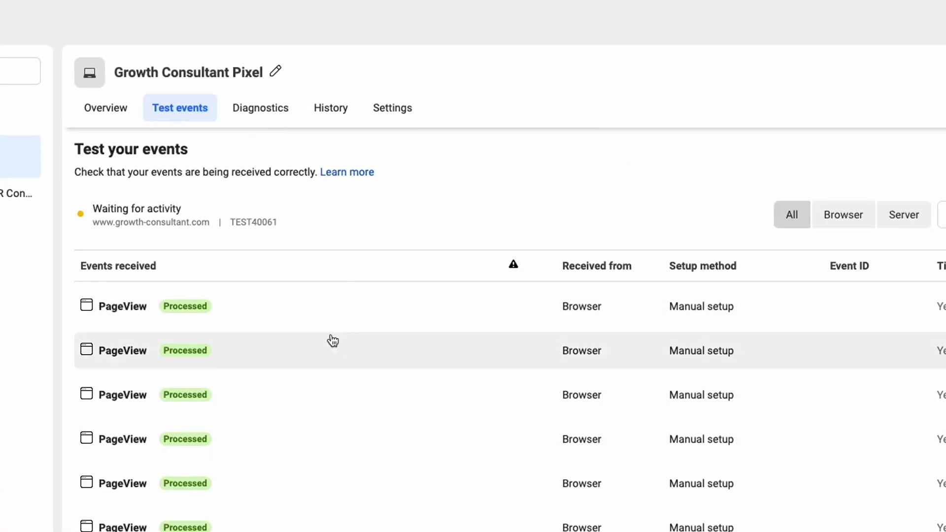
left_click(345, 321)
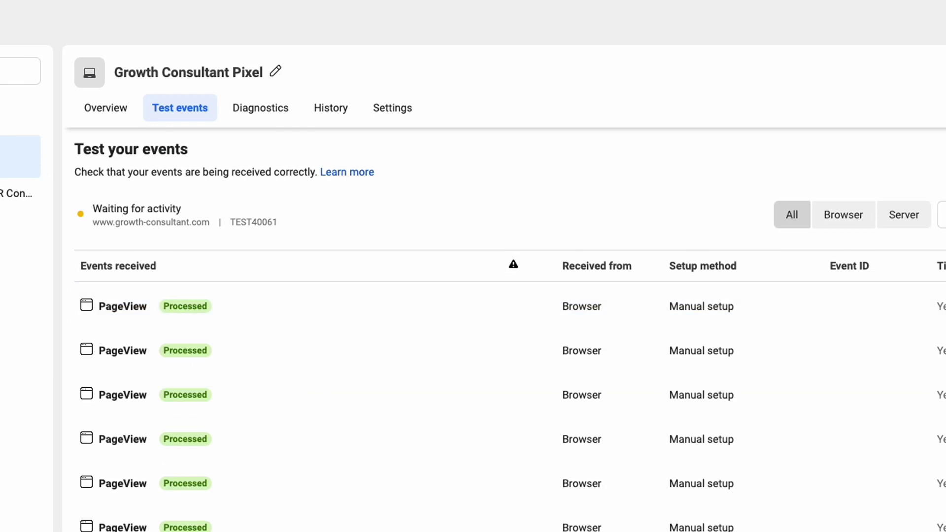
mouse_move(0, 268)
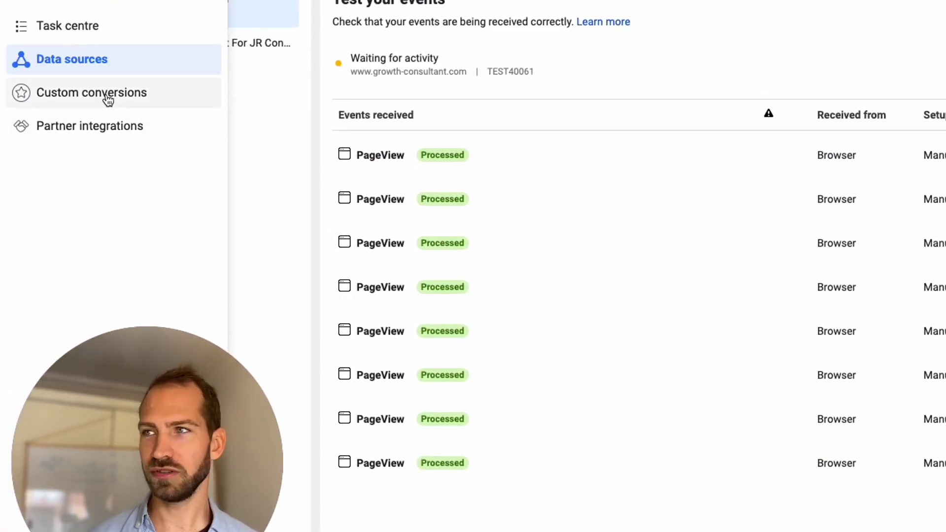
- Start a custom conversion on Growth Consultant Pixel named 'Visited Work With Me Page'
left_click(93, 97)
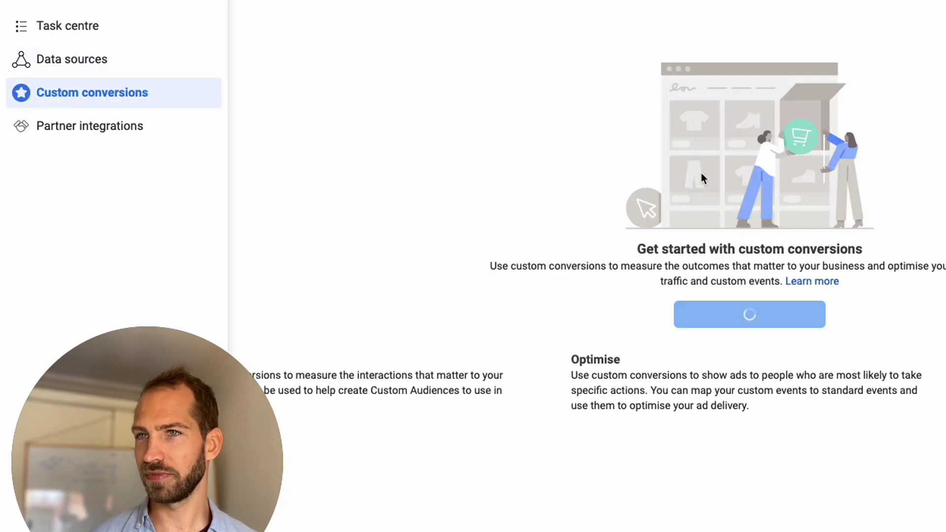
left_click(630, 361)
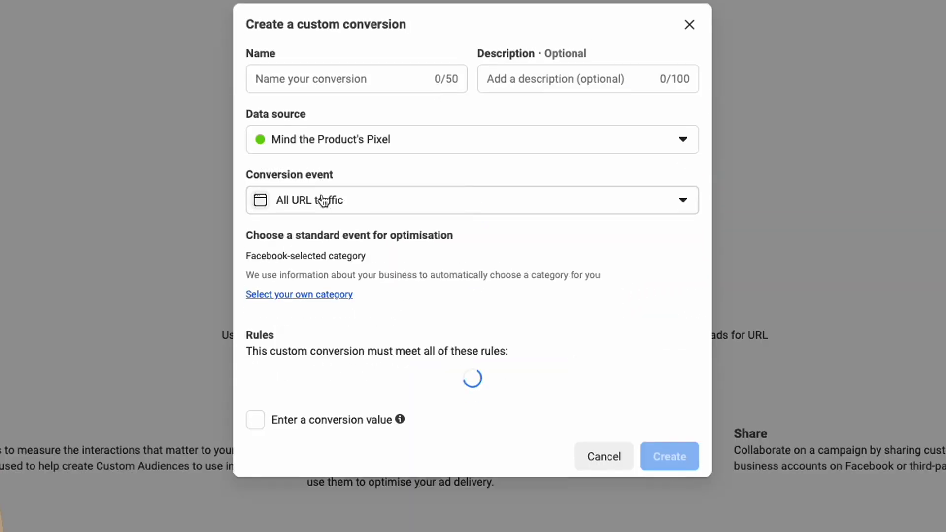
left_click(517, 94)
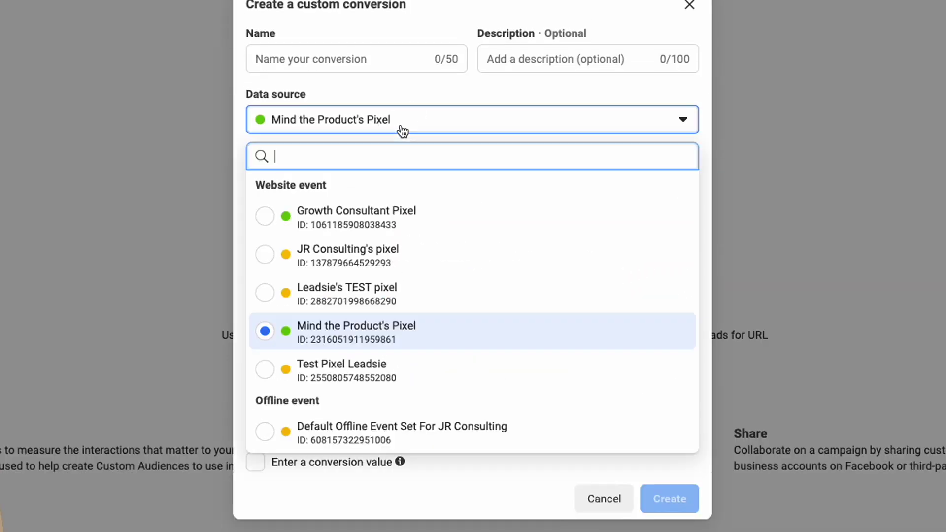
left_click(440, 221)
left_click(327, 54)
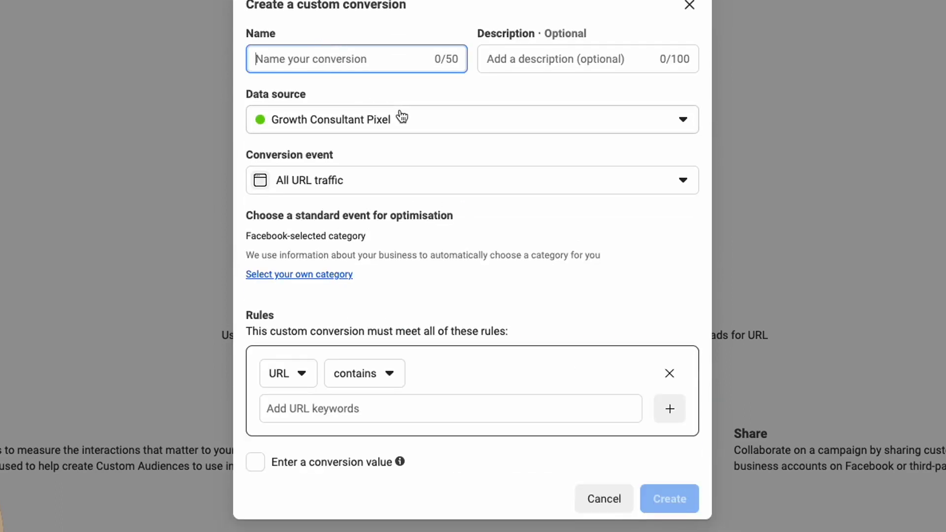
type("Visited W")
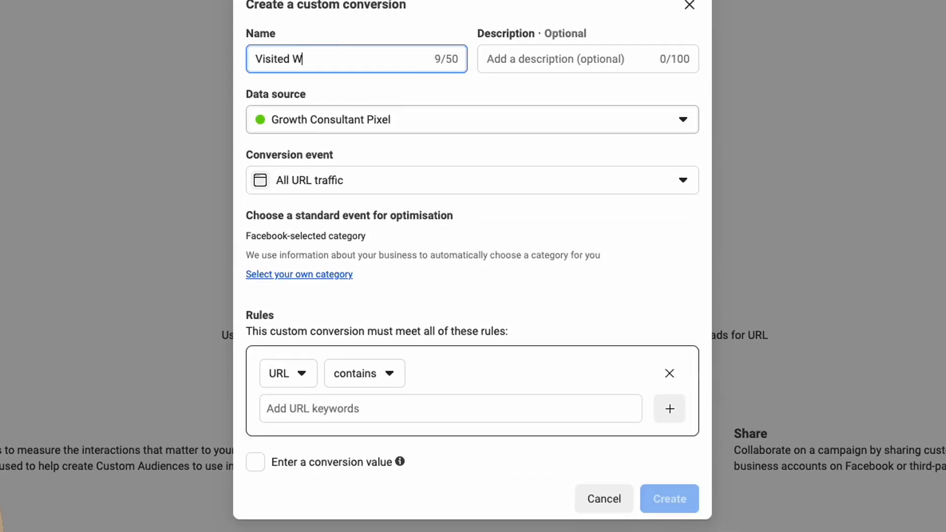
type("ork With Me P")
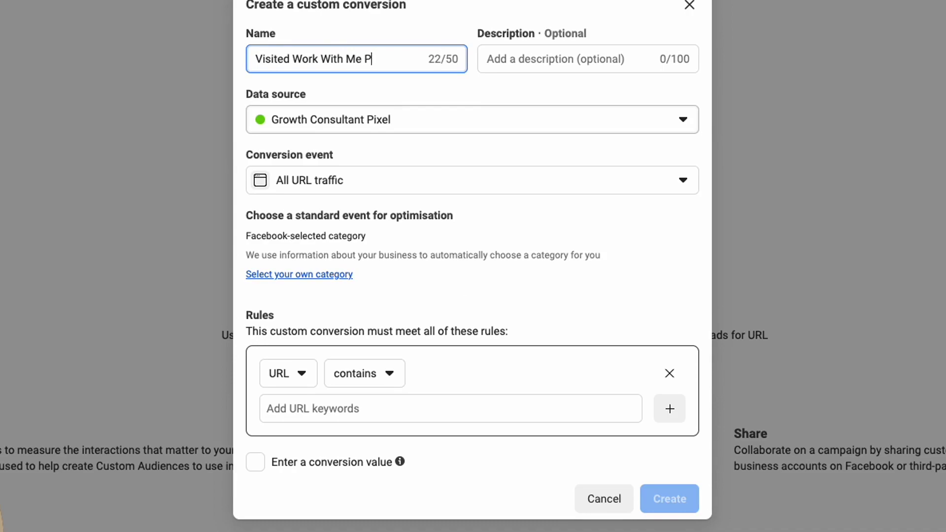
type("age")
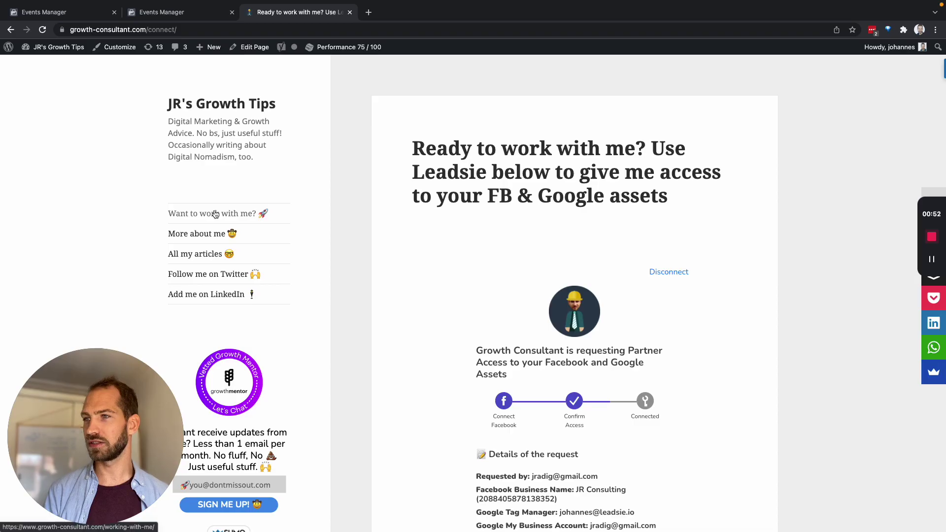
- Keep All URL traffic, add the rule URL contains 'working-with-me', and create the conversion
left_click(50, 178)
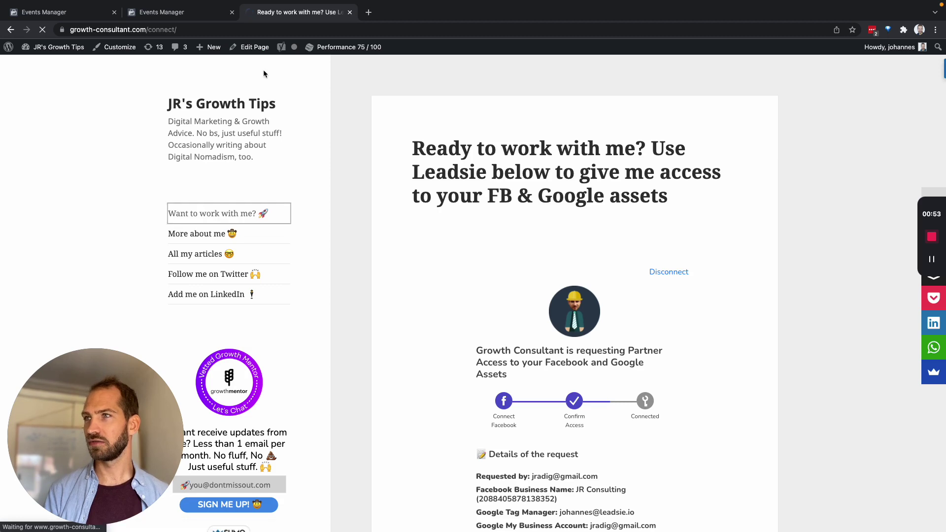
left_click(249, 31)
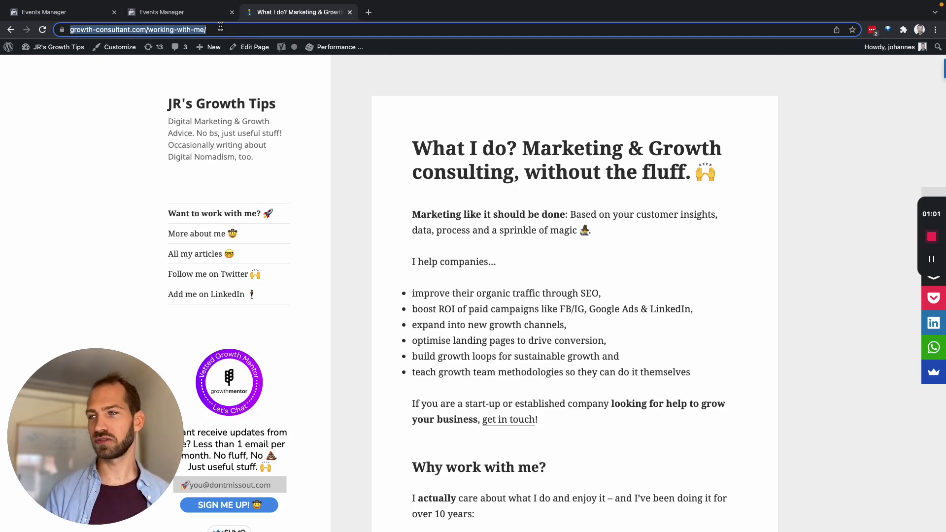
left_click(100, 17)
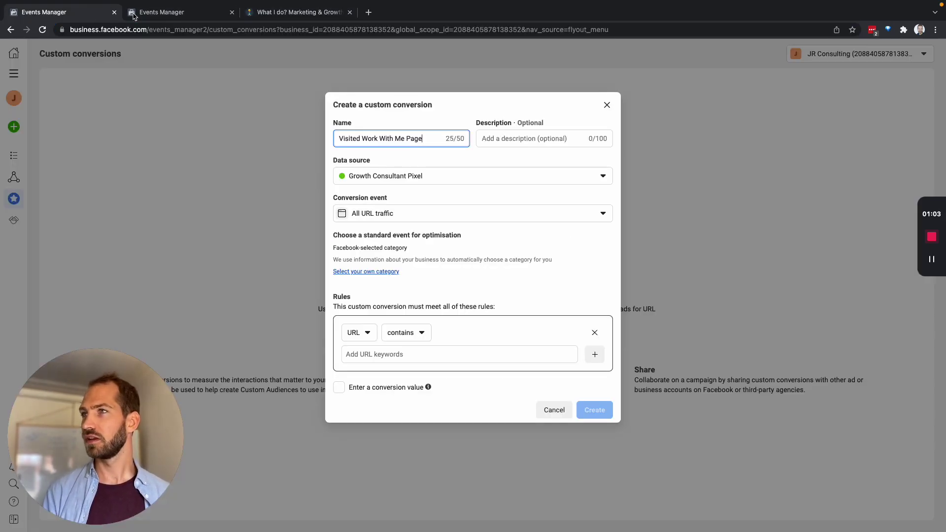
left_click(425, 216)
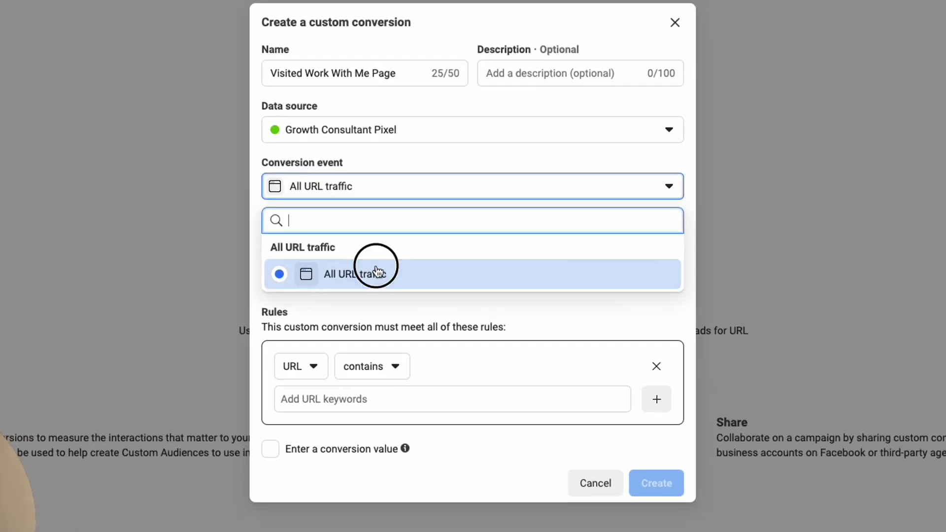
left_click(388, 273)
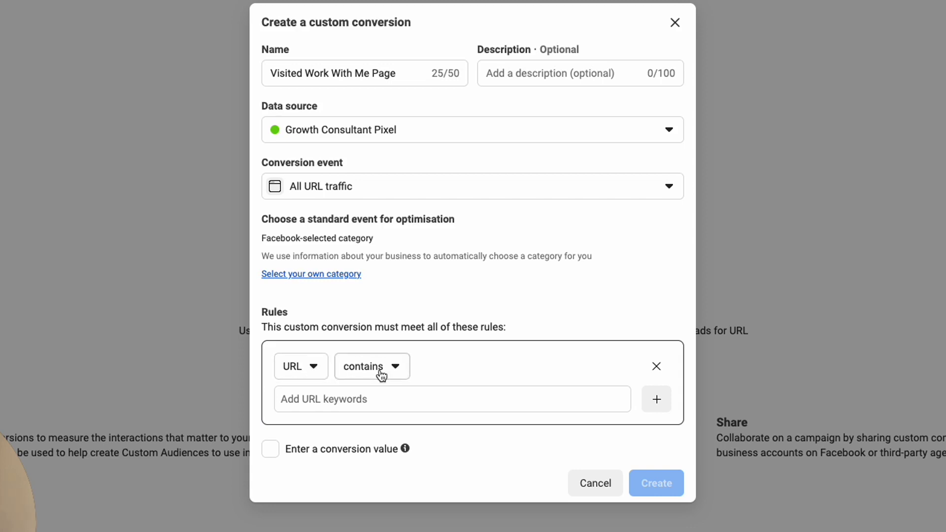
left_click(389, 398)
type("working-with-me")
left_click(518, 383)
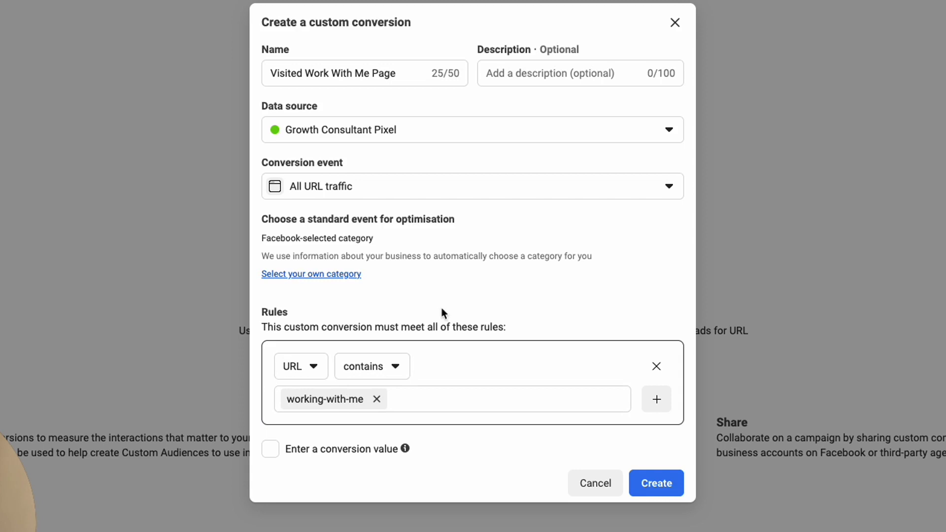
left_click(655, 485)
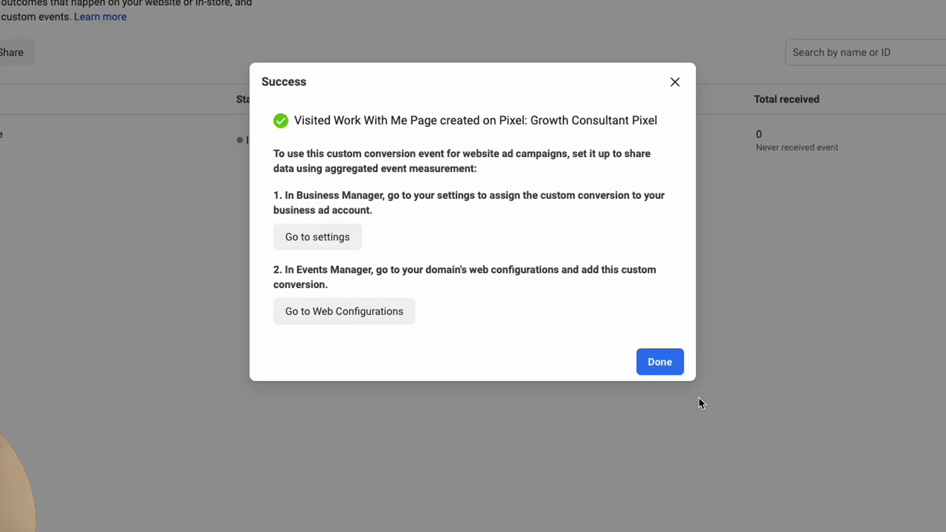
left_click(653, 371)
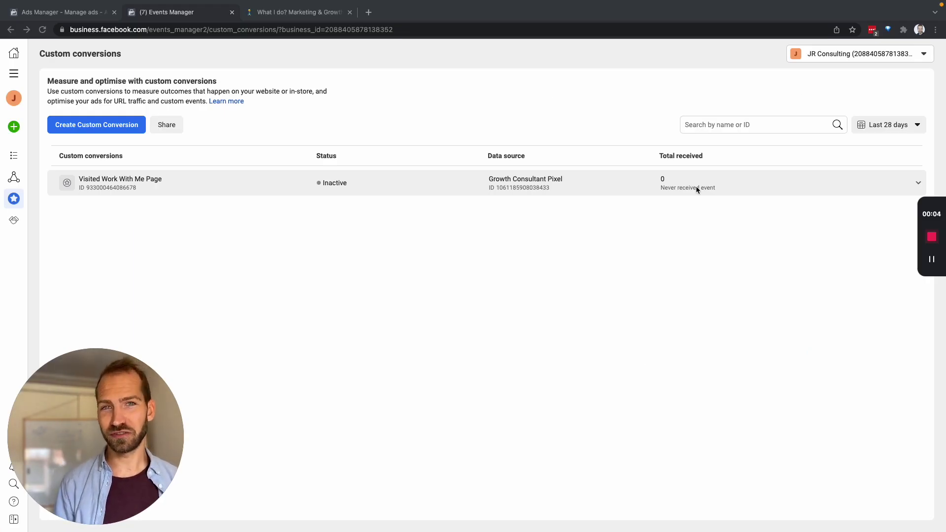
- Open Growth Consultant Pixel's settings from the Data sources list
left_click(13, 155)
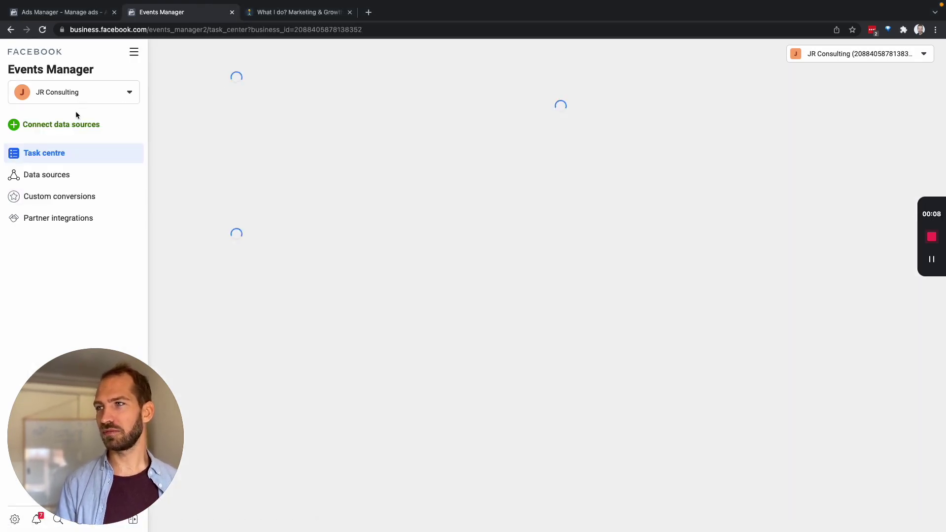
left_click(71, 173)
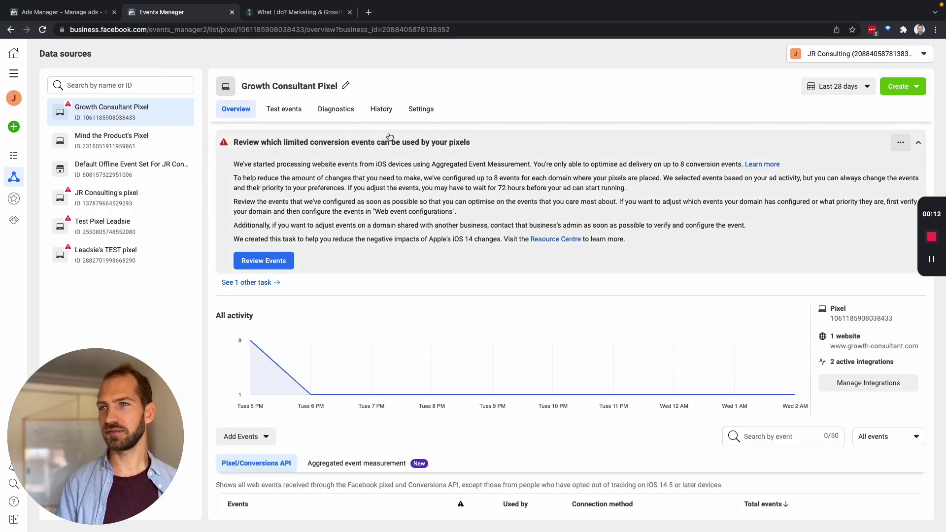
left_click(422, 109)
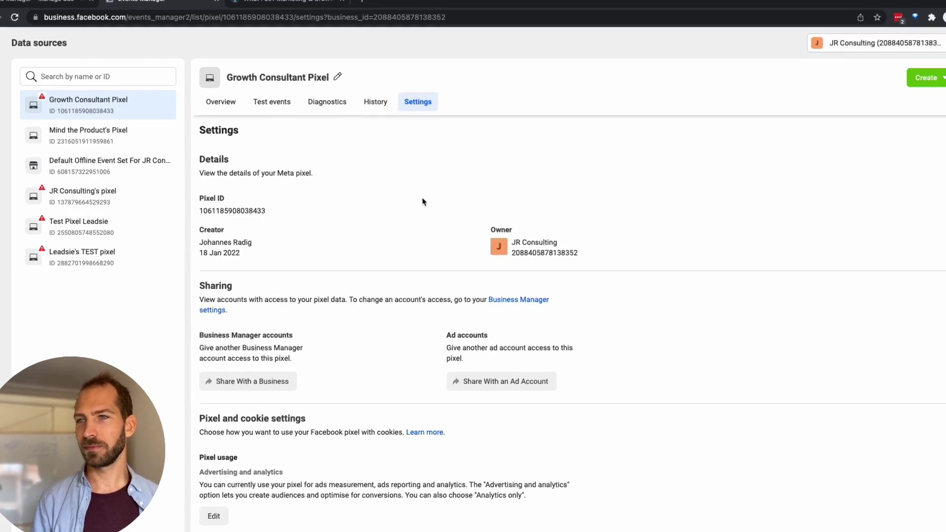
scroll(508, 460, "down", 2)
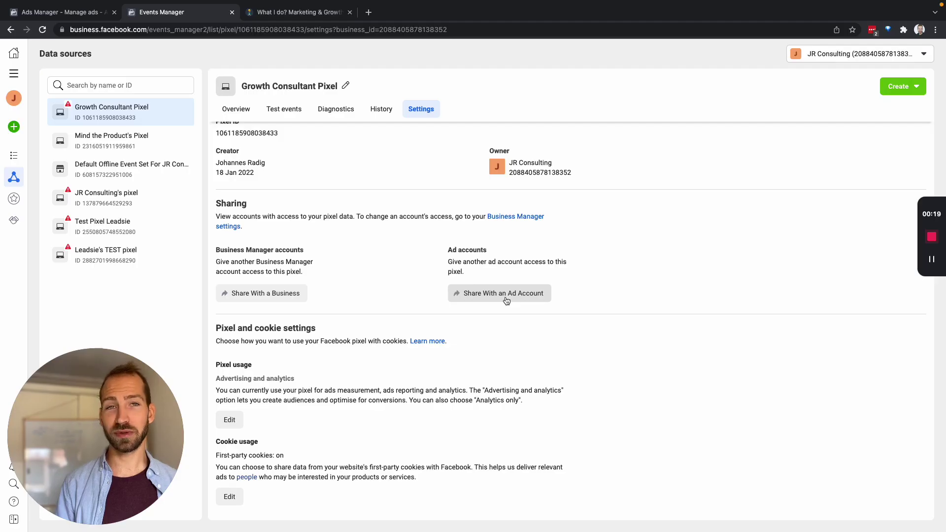
- Share the pixel with the JR Consulting ad account as an added asset
left_click(506, 294)
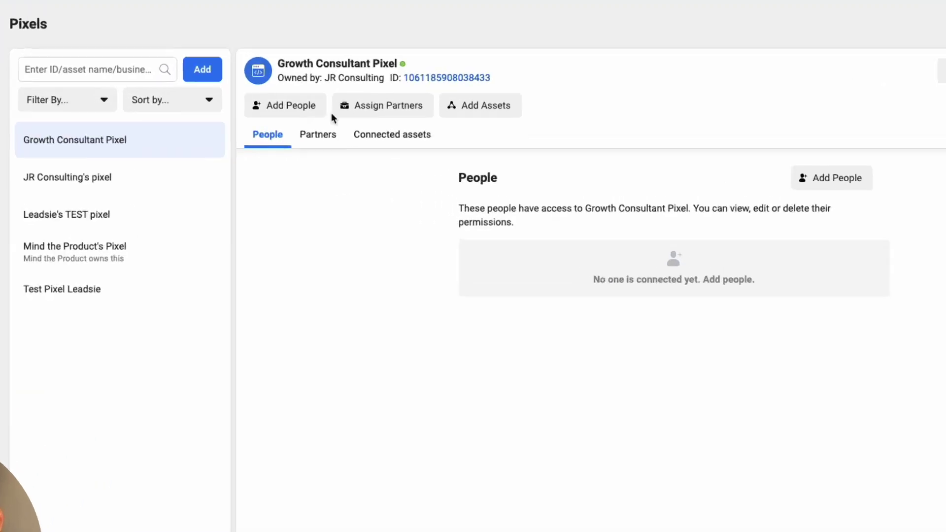
left_click(495, 115)
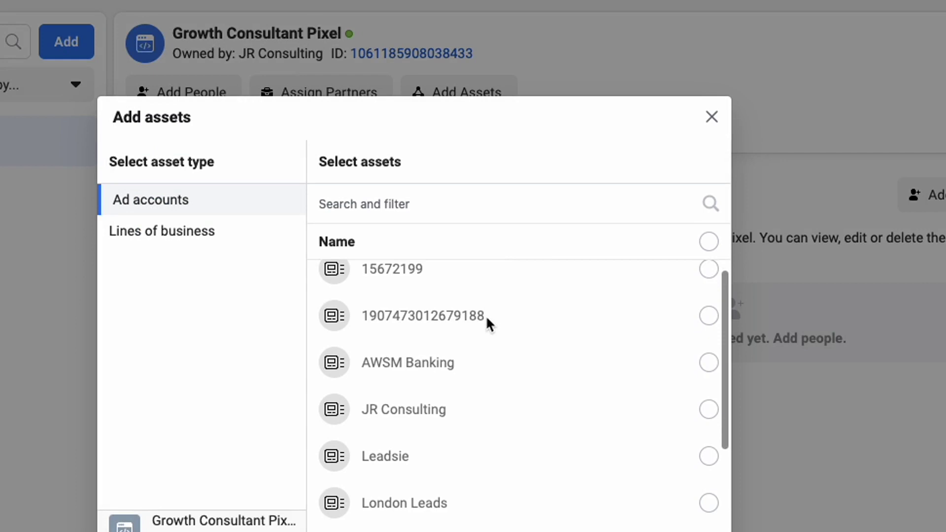
scroll(513, 344, "down", 2)
left_click(531, 340)
scroll(581, 446, "down", 3)
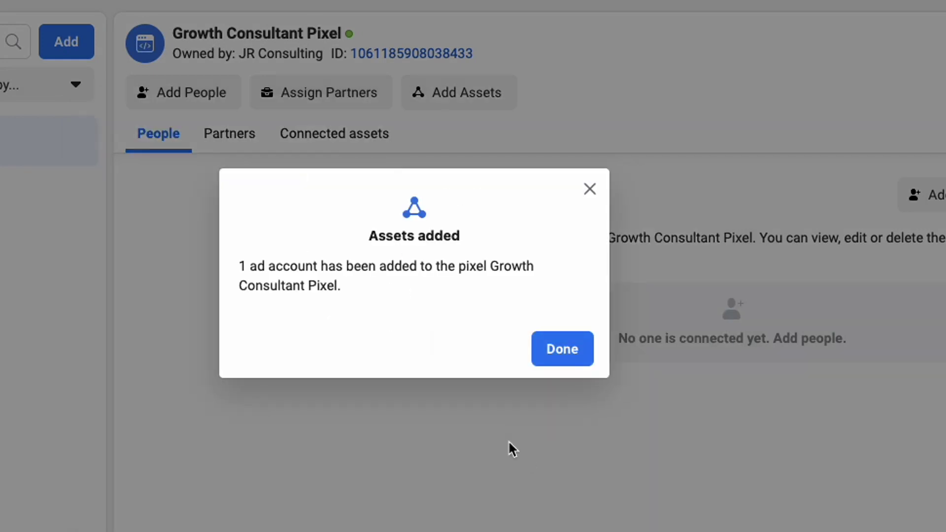
left_click(564, 359)
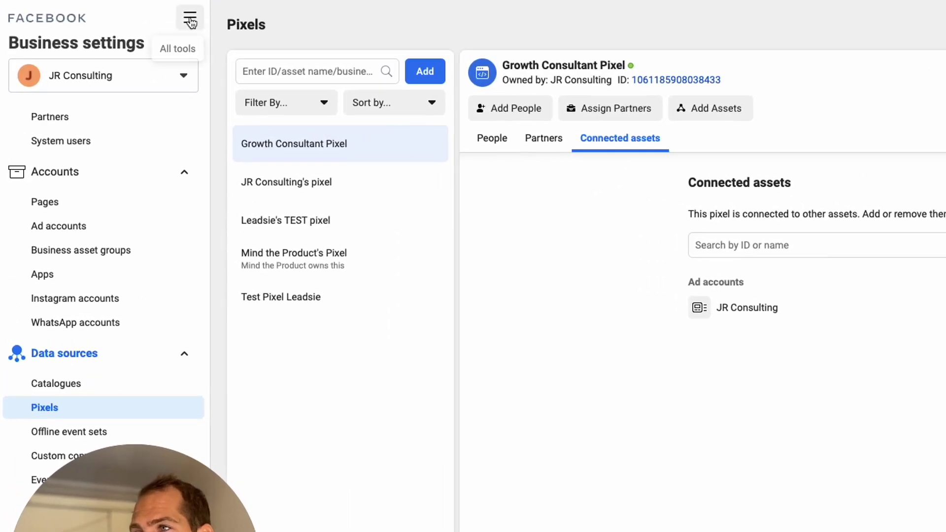
- Create a new campaign in Ads Manager with the Conversions objective
left_click(190, 21)
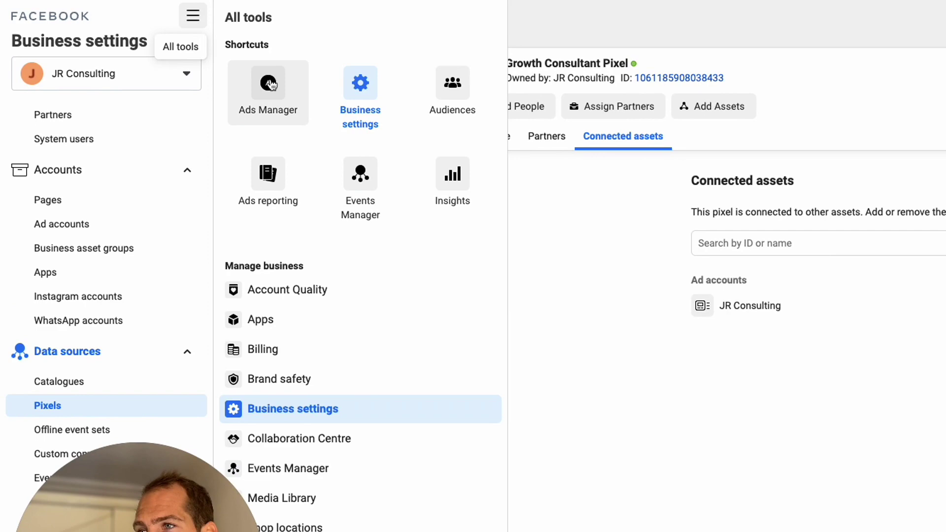
left_click(270, 85)
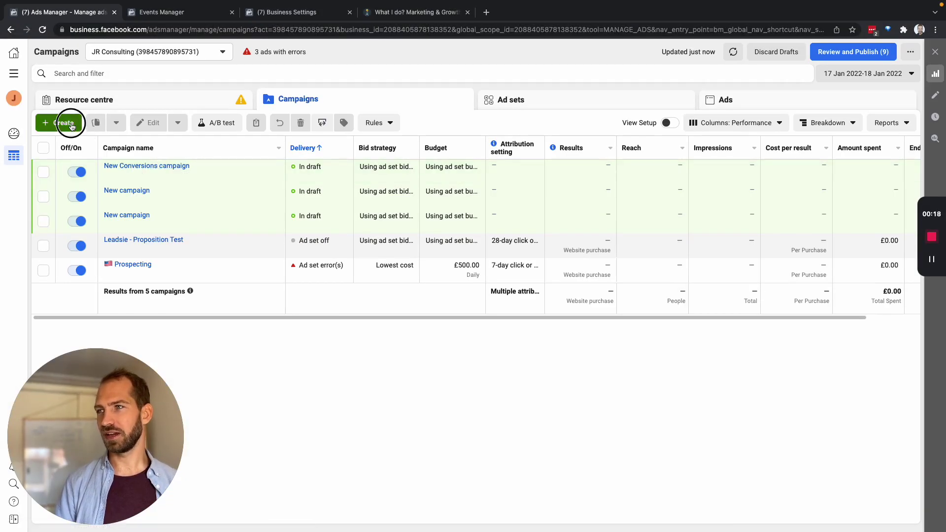
left_click(72, 127)
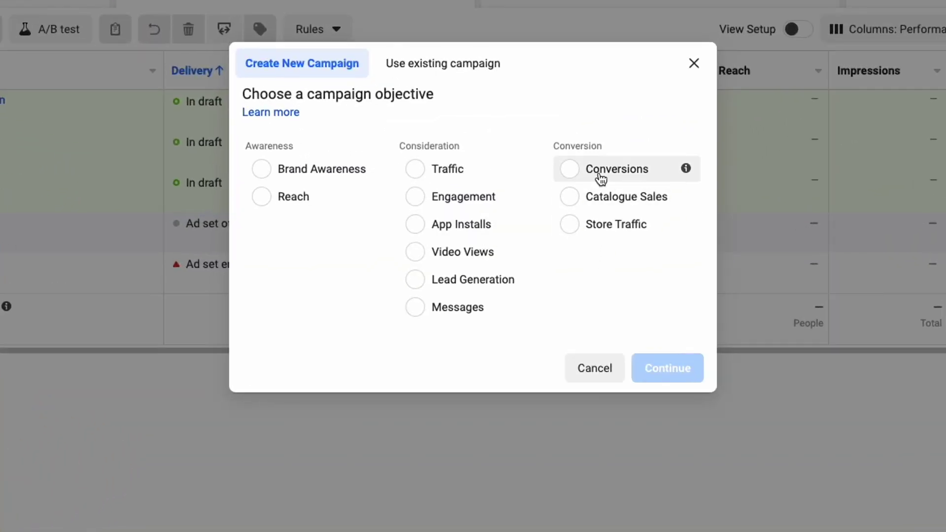
left_click(600, 178)
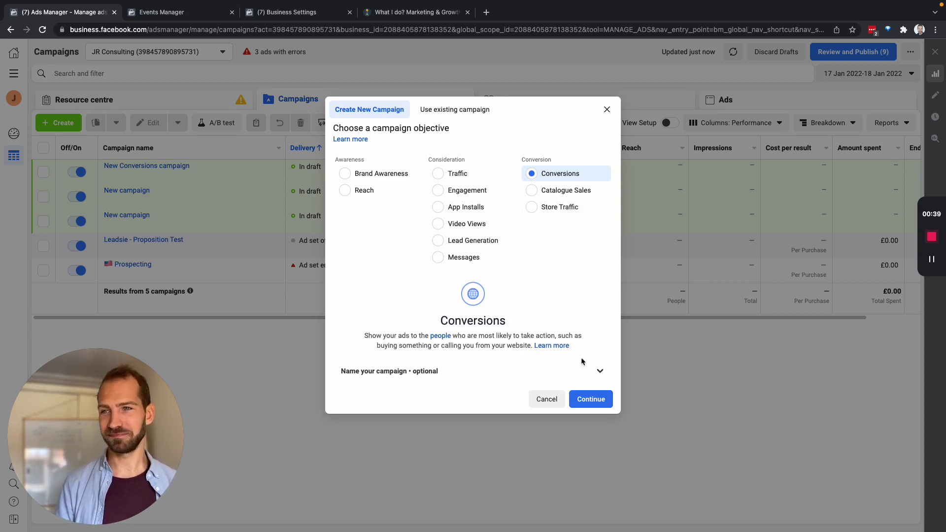
left_click(591, 399)
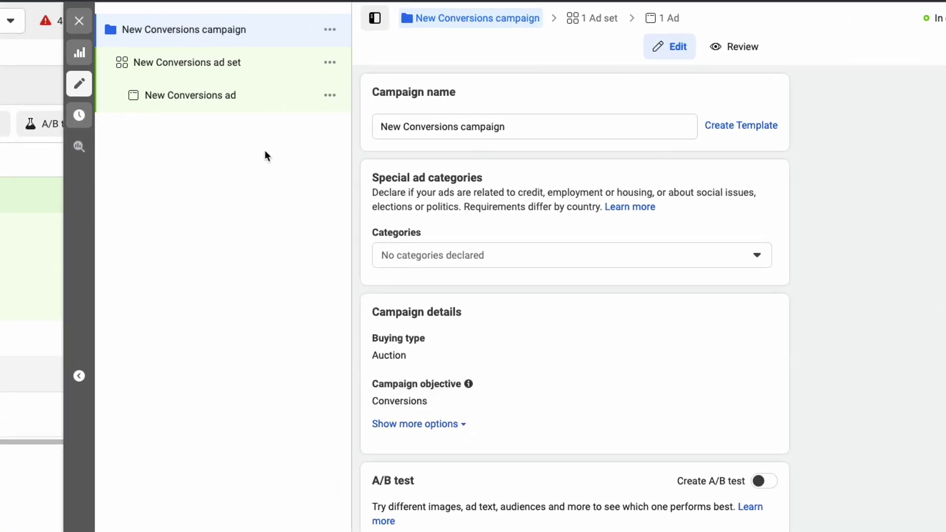
- Set the New Conversions ad set's pixel to Growth Consultant Pixel, leaving the conversion event unchosen
left_click(227, 70)
scroll(542, 443, "down", 1)
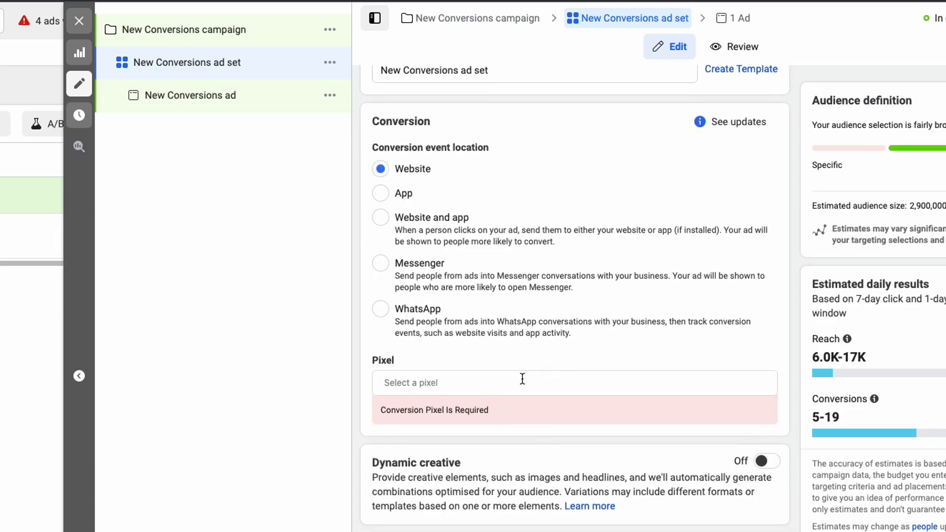
left_click(491, 384)
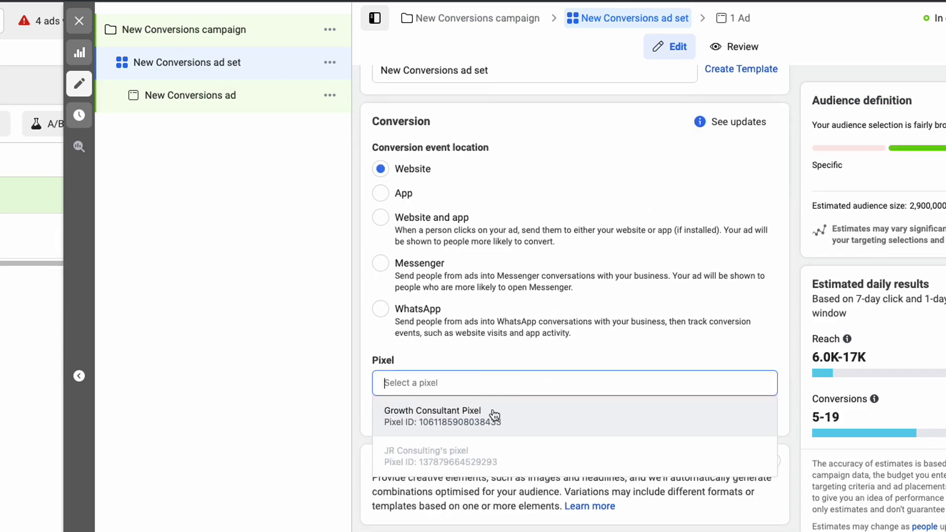
left_click(492, 410)
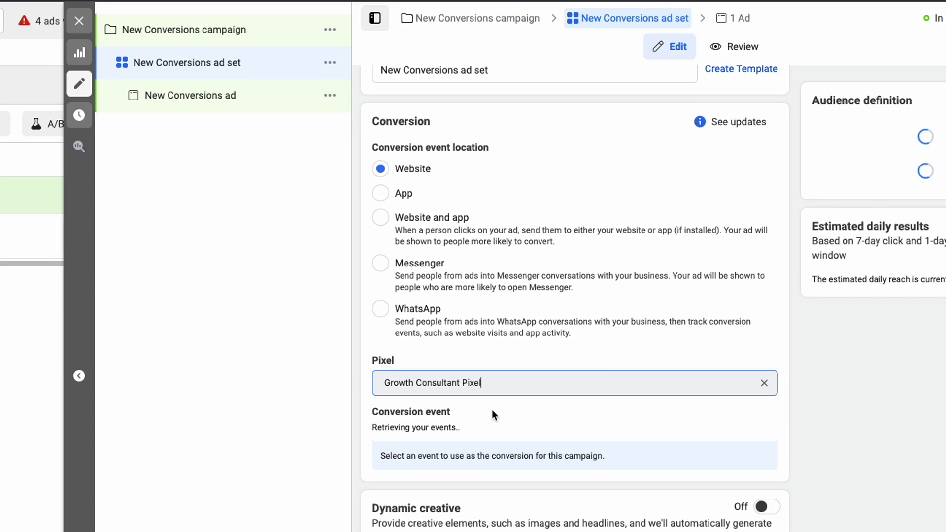
scroll(503, 476, "down", 2)
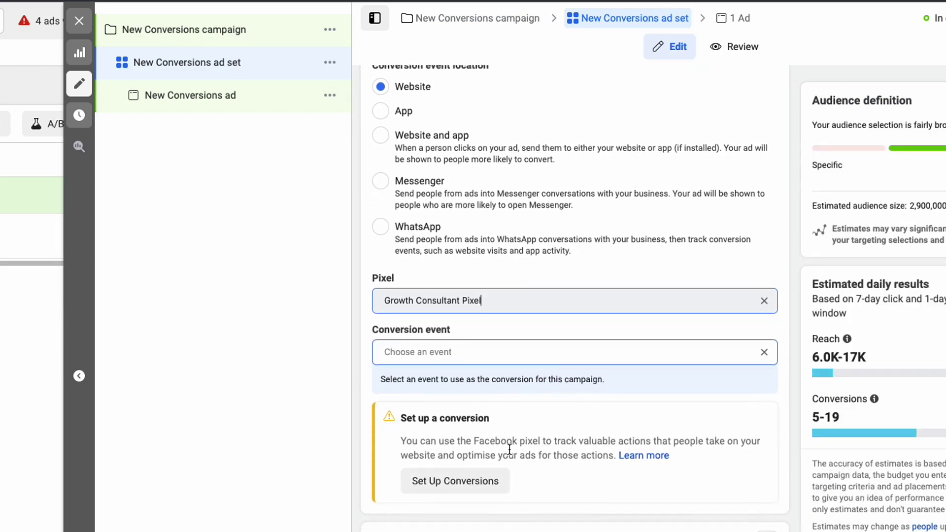
left_click(567, 353)
scroll(546, 492, "down", 10)
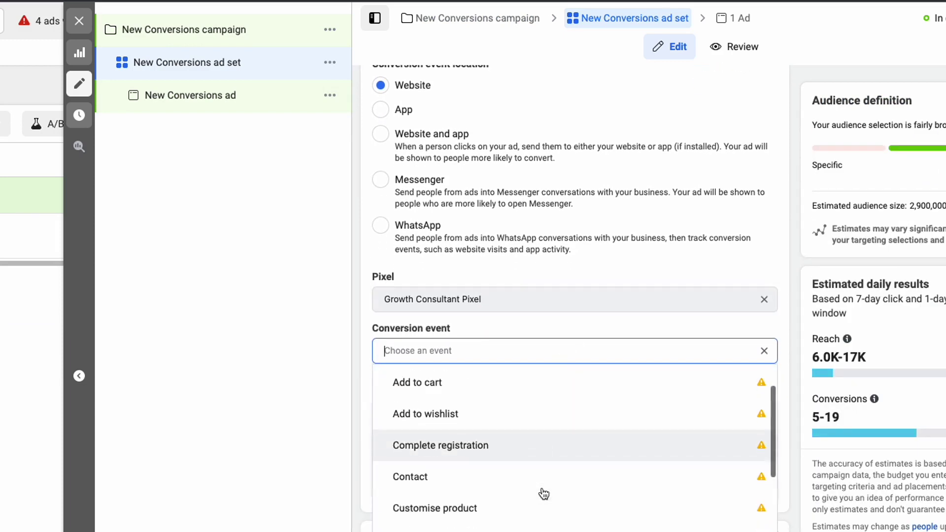
left_click(561, 483)
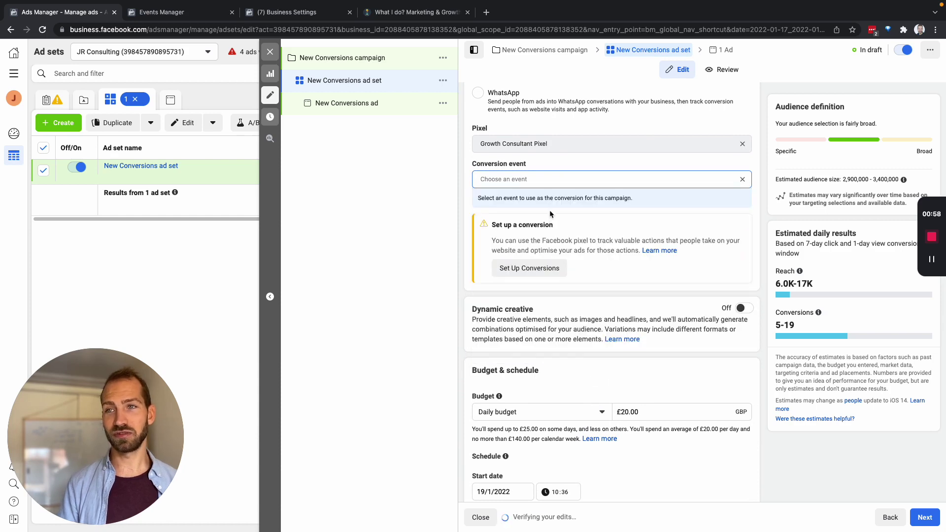